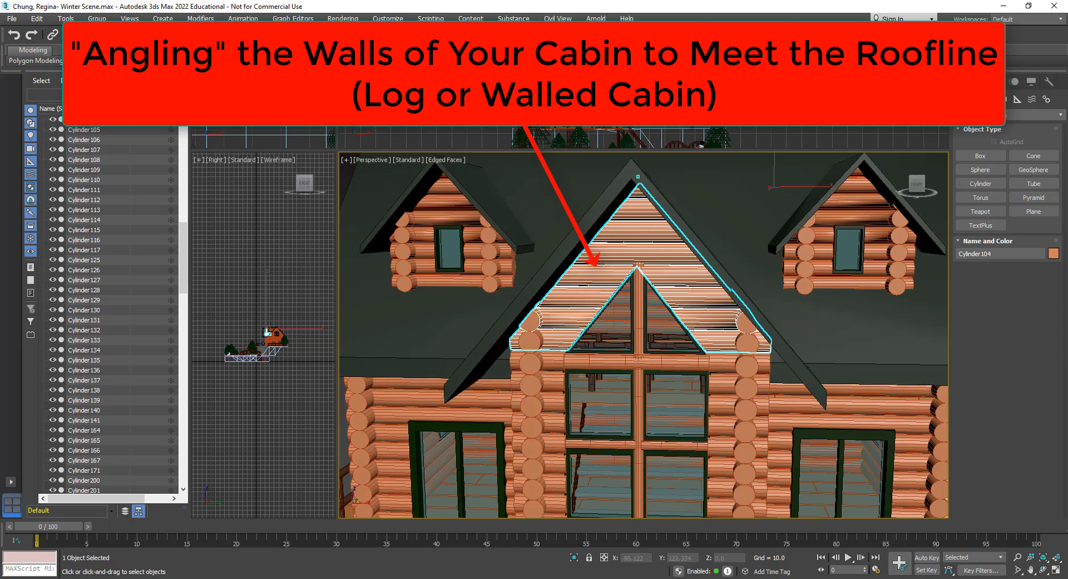
Step: Switch to the walled cabin scene and examine how the triangular gable wall meets the roofline
{"action": "left_click", "coordinate": [396, 548]}
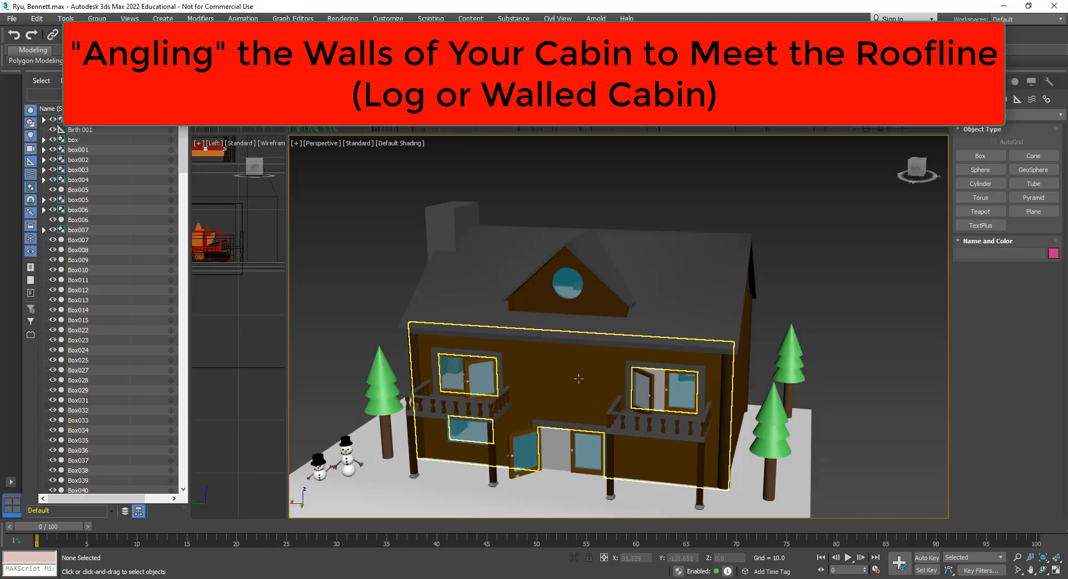
{"action": "middle_click_drag", "start_coordinate": [656, 324], "coordinate": [557, 295], "text": "alt"}
{"action": "left_click", "coordinate": [765, 401]}
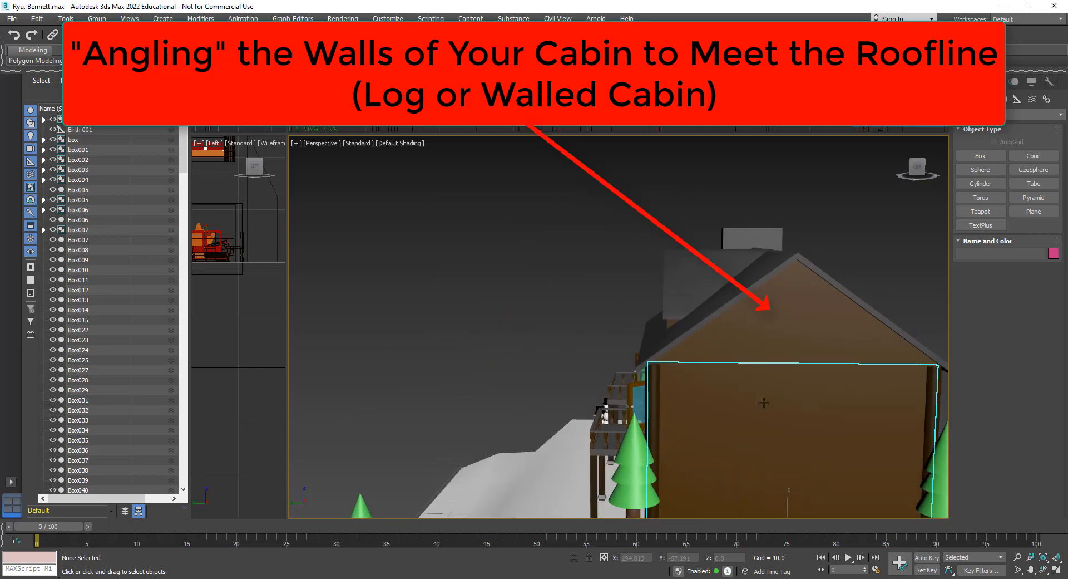
{"action": "left_click", "coordinate": [796, 336]}
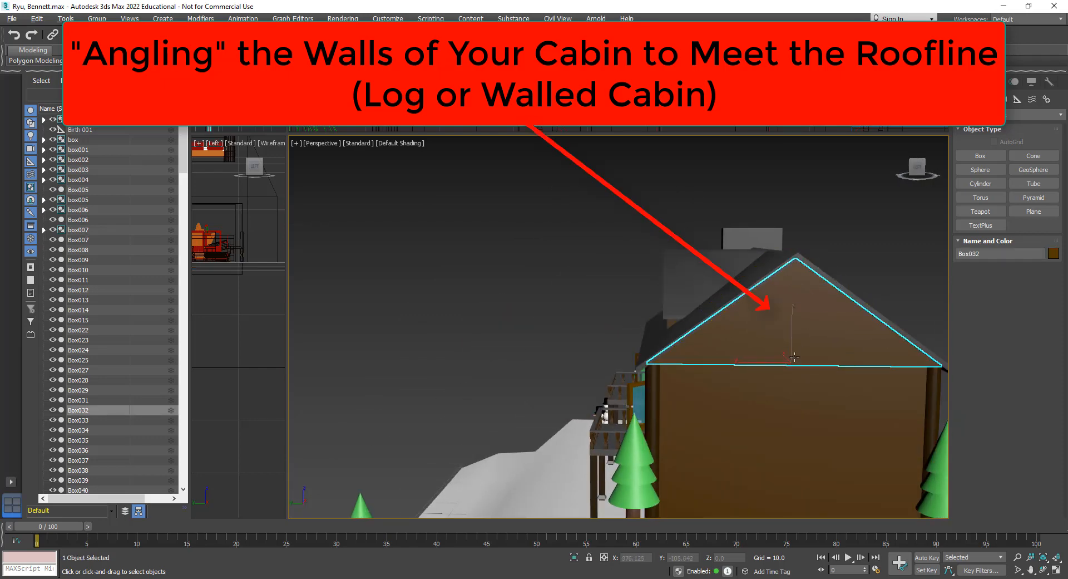
{"action": "mouse_move", "coordinate": [587, 344]}
{"action": "middle_mouse_down", "text": "alt"}
{"action": "mouse_move", "coordinate": [691, 365]}
{"action": "mouse_move", "coordinate": [599, 348]}
{"action": "mouse_move", "coordinate": [711, 310]}
{"action": "mouse_move", "coordinate": [600, 334]}
{"action": "middle_mouse_up", "text": "alt"}
{"action": "middle_click_drag", "start_coordinate": [671, 339], "coordinate": [738, 298], "text": "alt"}
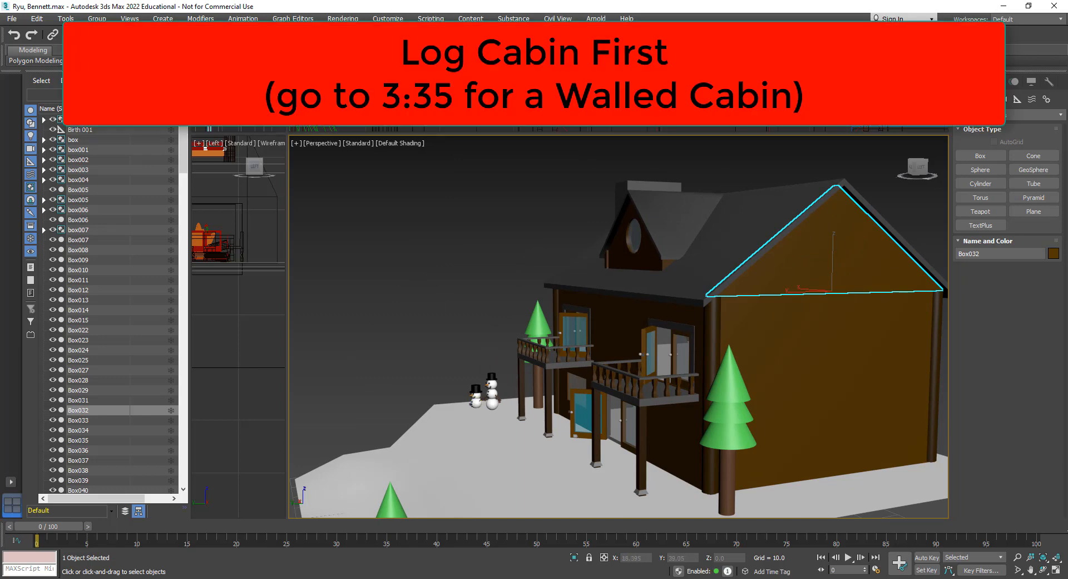
Step: Switch to the "Starting a house log vs walled" scene and examine the upper front logs crossing the roofline
{"action": "mouse_move", "coordinate": [397, 578]}
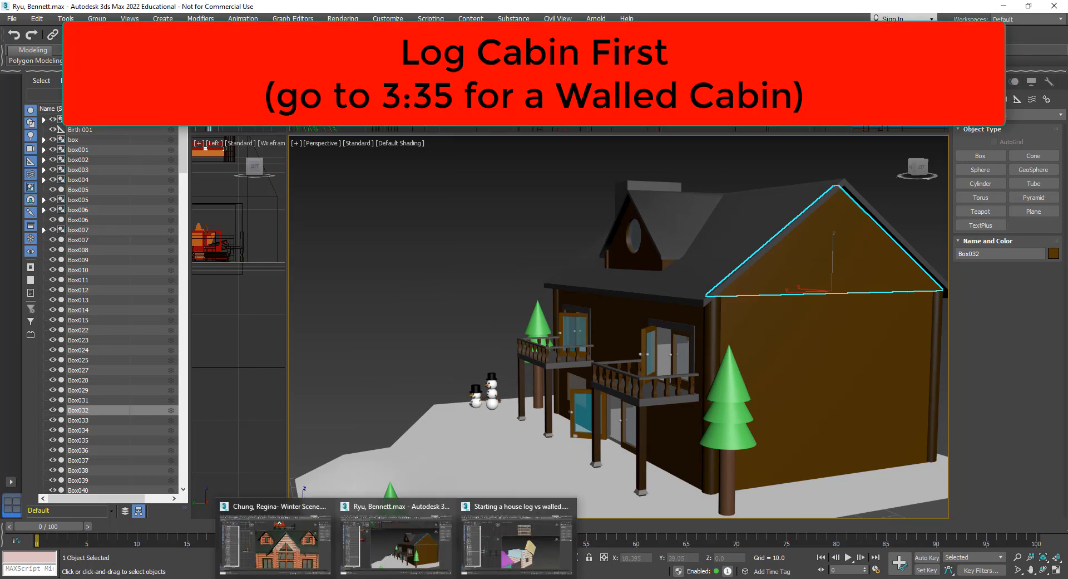
{"action": "left_click", "coordinate": [517, 537]}
{"action": "middle_click_drag", "start_coordinate": [709, 372], "coordinate": [633, 382], "text": "alt"}
{"action": "scroll", "coordinate": [633, 383], "scroll_direction": "up", "scroll_amount": 3}
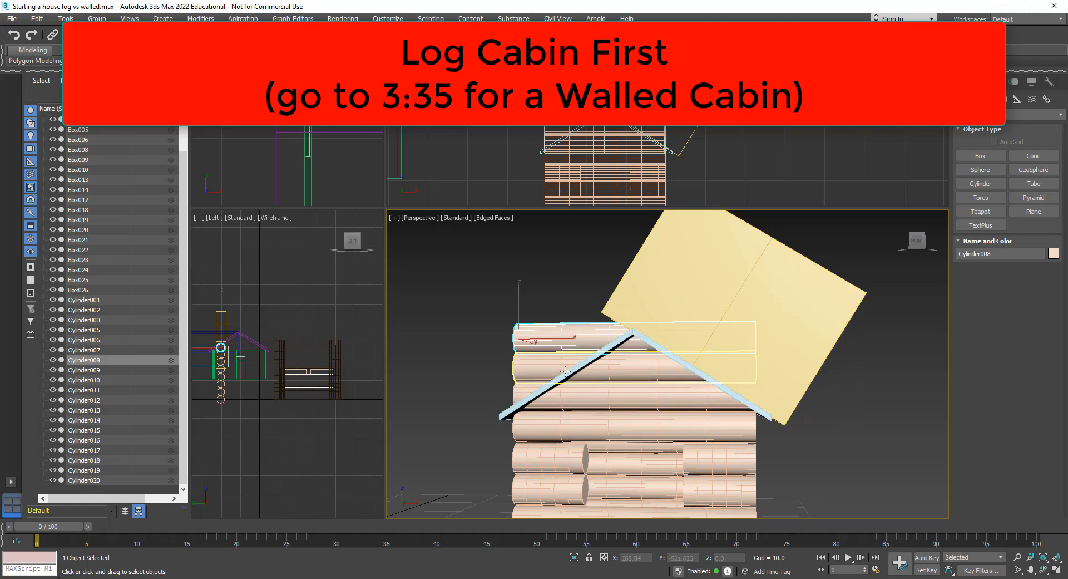
{"action": "left_click", "coordinate": [612, 363]}
{"action": "left_click", "coordinate": [615, 389]}
{"action": "left_click", "coordinate": [605, 363]}
{"action": "left_click", "coordinate": [588, 341]}
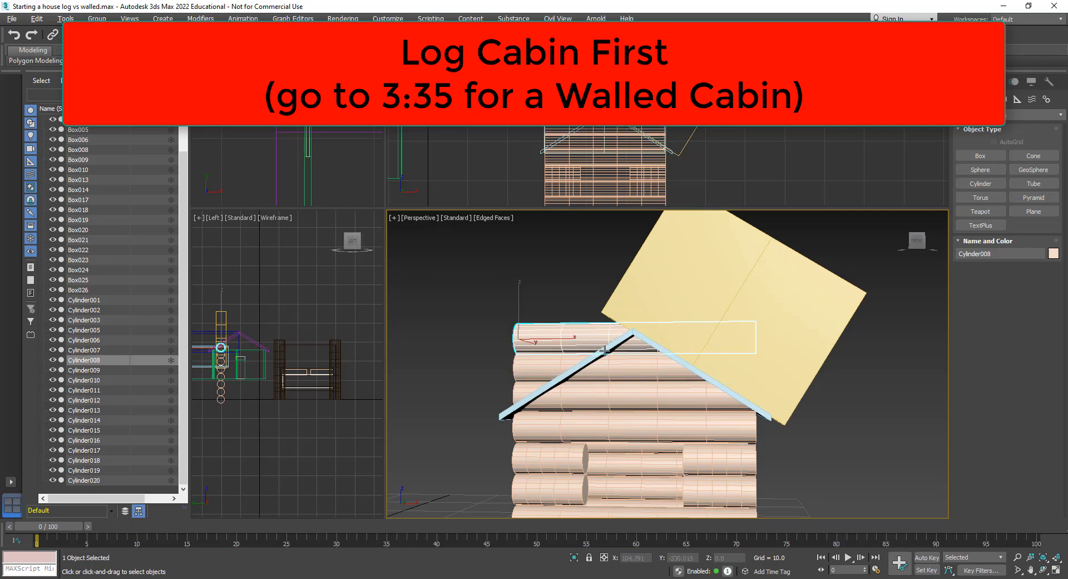
{"action": "mouse_move", "coordinate": [587, 342]}
{"action": "middle_mouse_down", "text": "alt"}
{"action": "mouse_move", "coordinate": [640, 351]}
{"action": "mouse_move", "coordinate": [612, 361]}
{"action": "mouse_move", "coordinate": [611, 374]}
{"action": "mouse_move", "coordinate": [599, 369]}
{"action": "mouse_move", "coordinate": [599, 343]}
{"action": "middle_mouse_up", "text": "alt"}
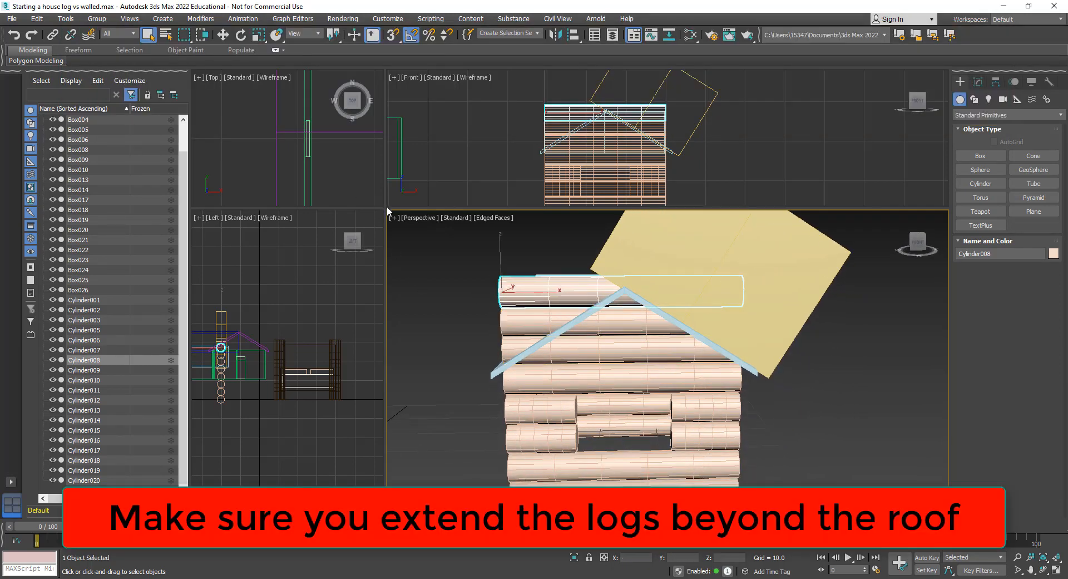
Step: Enlarge the Perspective viewport and inspect each of the four upper logs that extend beyond the roof
{"action": "left_click_drag", "start_coordinate": [295, 158], "coordinate": [295, 161]}
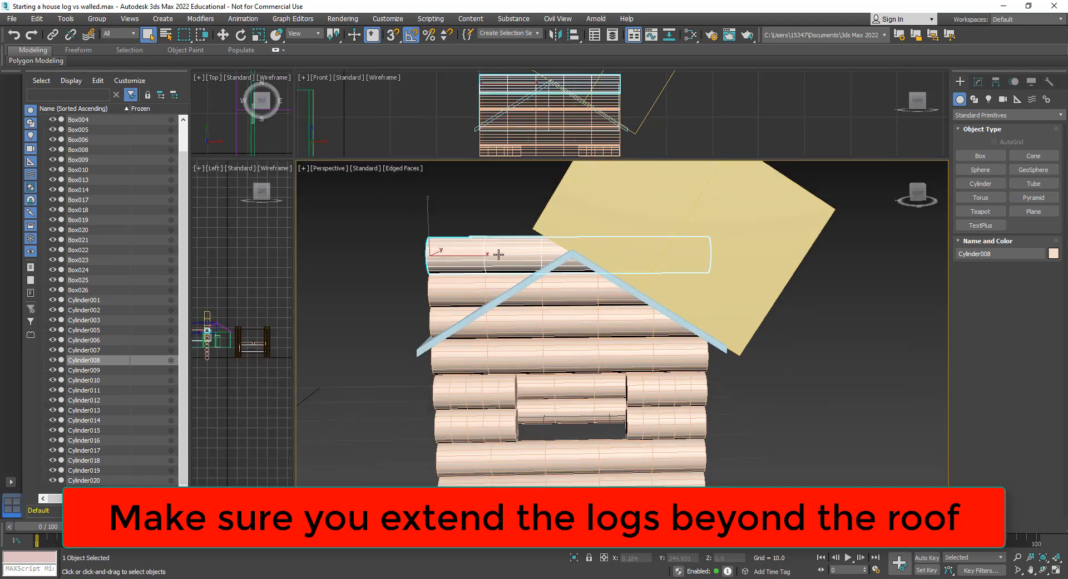
{"action": "left_click", "coordinate": [471, 290]}
{"action": "left_click", "coordinate": [526, 328]}
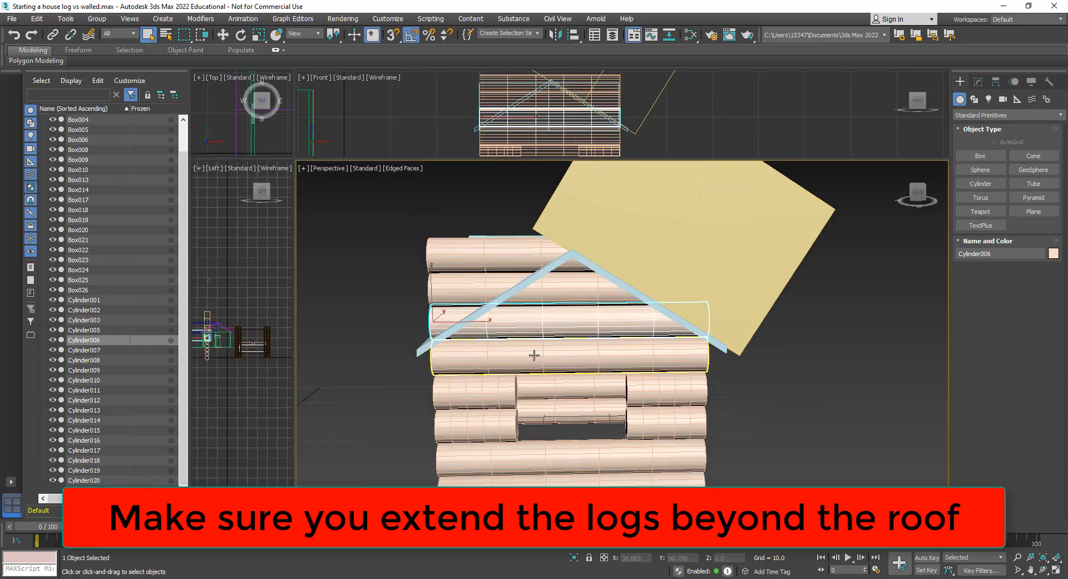
{"action": "left_click", "coordinate": [530, 354]}
{"action": "left_click", "coordinate": [530, 332]}
{"action": "left_click", "coordinate": [548, 290]}
{"action": "left_click", "coordinate": [512, 248]}
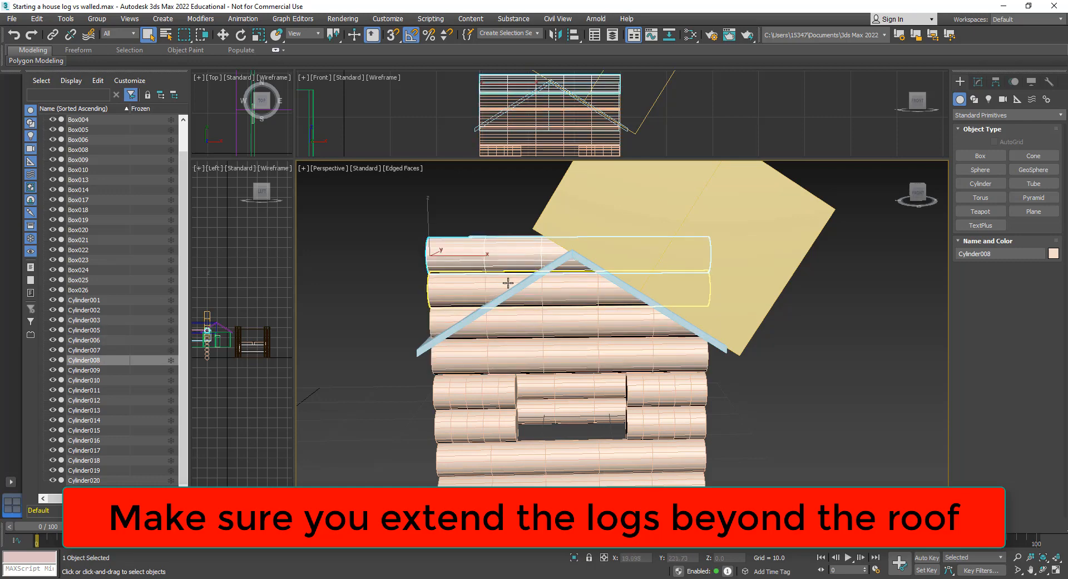
{"action": "left_click", "coordinate": [535, 289]}
{"action": "left_click", "coordinate": [551, 354]}
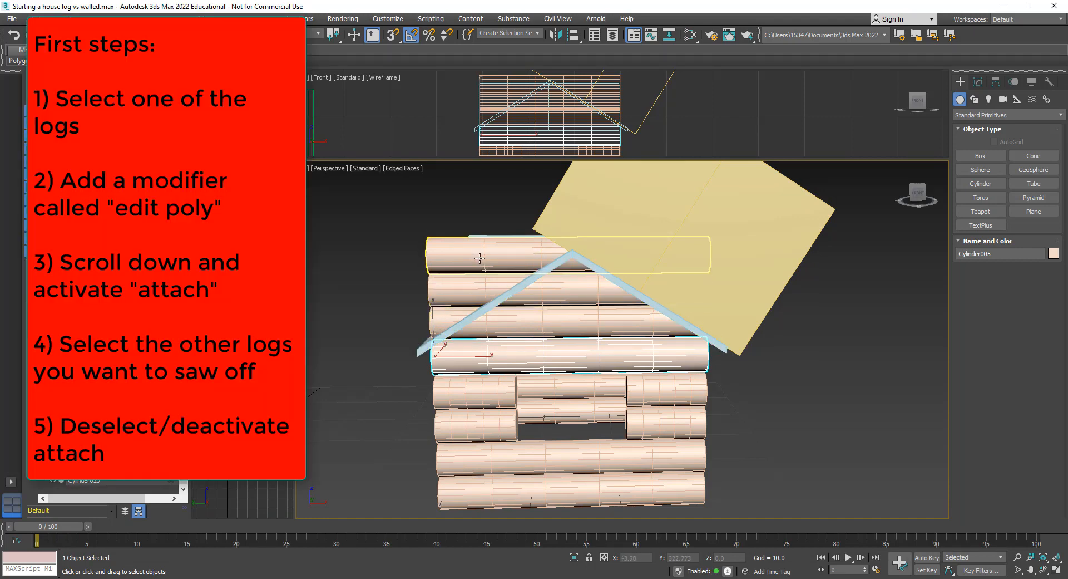
Step: Add an Edit Poly modifier to the topmost log of the front wall
{"action": "left_click", "coordinate": [480, 258]}
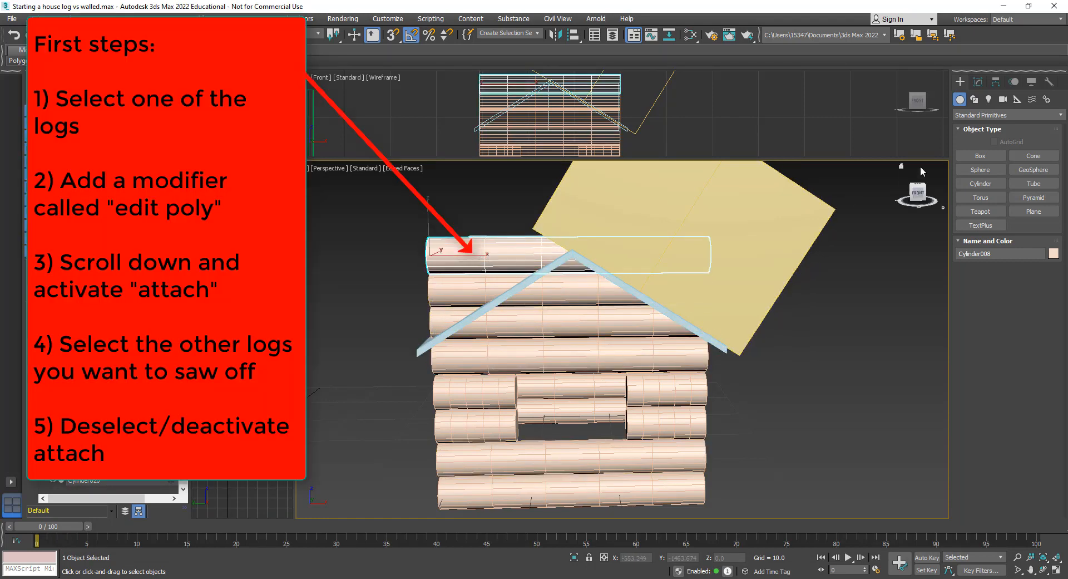
{"action": "left_click", "coordinate": [979, 82]}
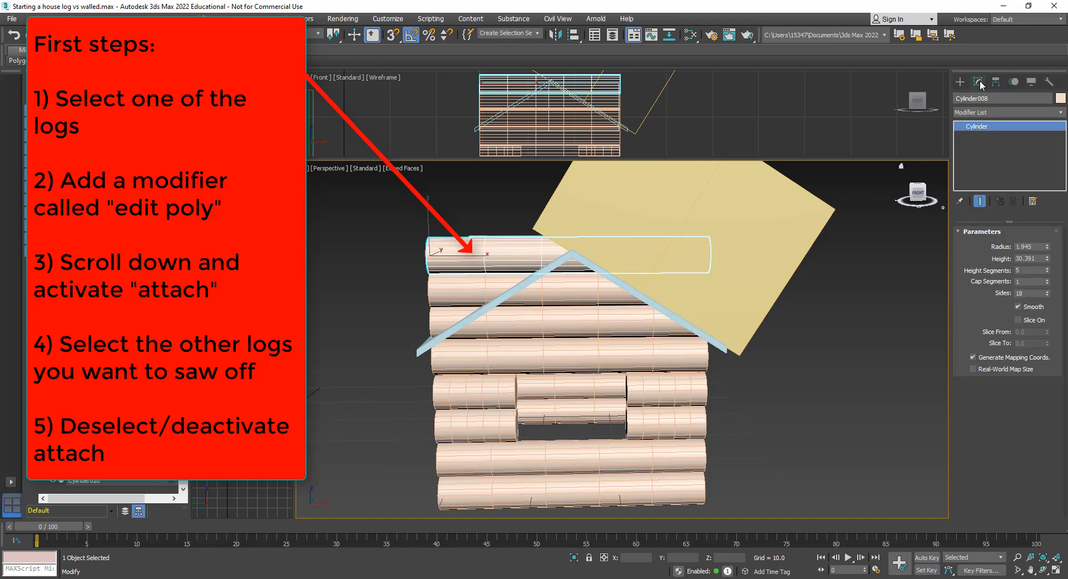
{"action": "left_click", "coordinate": [988, 113]}
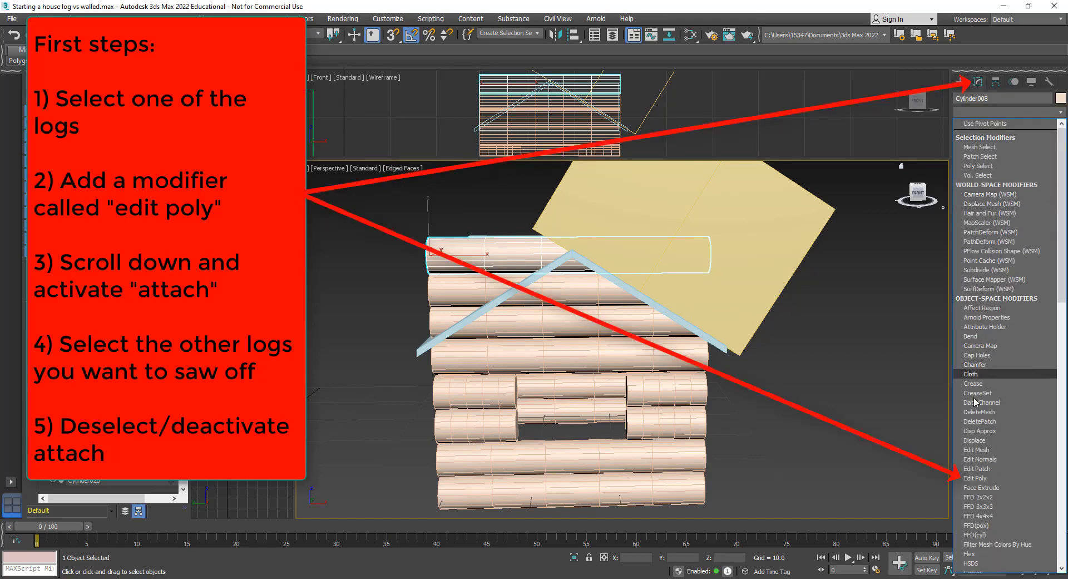
{"action": "left_click", "coordinate": [988, 478]}
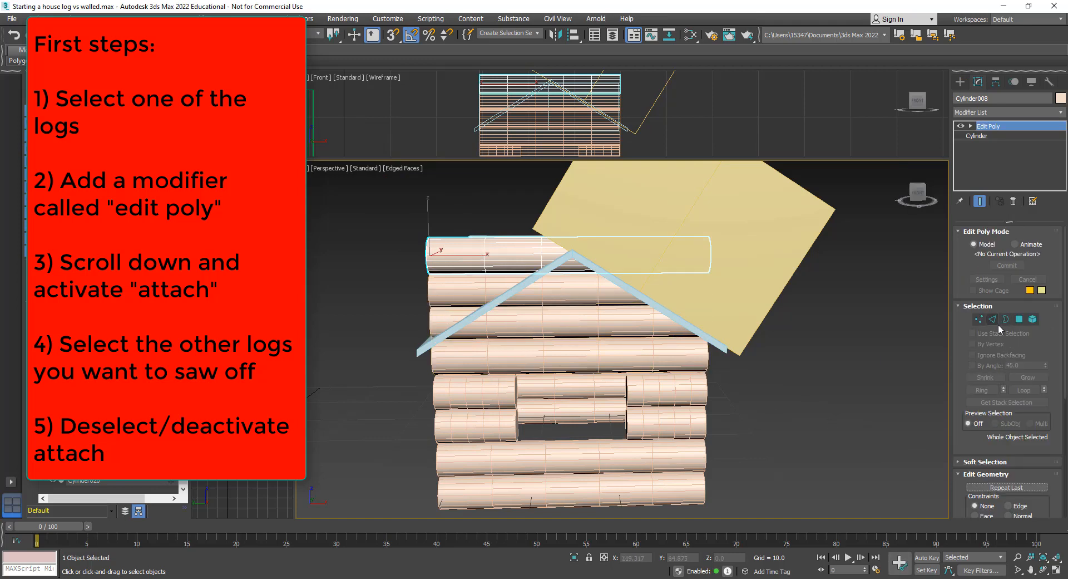
Step: Attach the three logs directly below to the topmost log, making them one object
{"action": "scroll", "coordinate": [1015, 391], "scroll_direction": "down", "scroll_amount": 8}
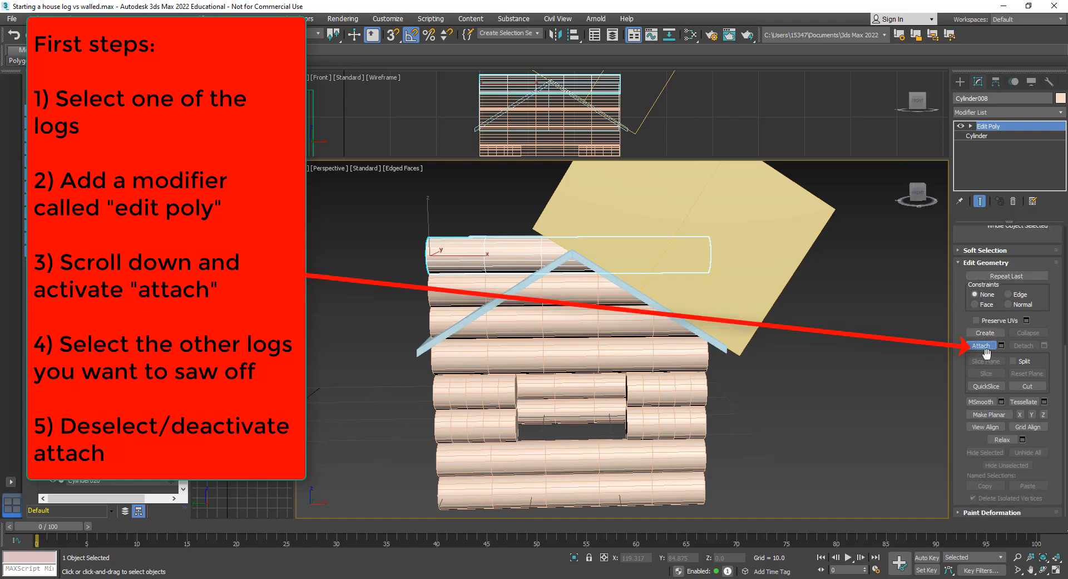
{"action": "left_click", "coordinate": [981, 346]}
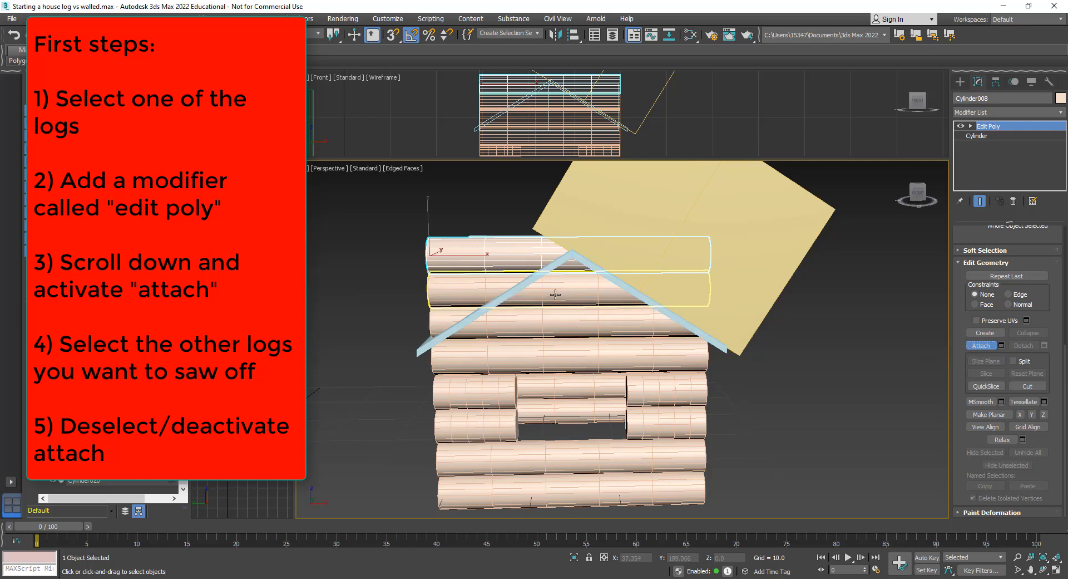
{"action": "left_click", "coordinate": [556, 294]}
{"action": "left_click", "coordinate": [559, 328]}
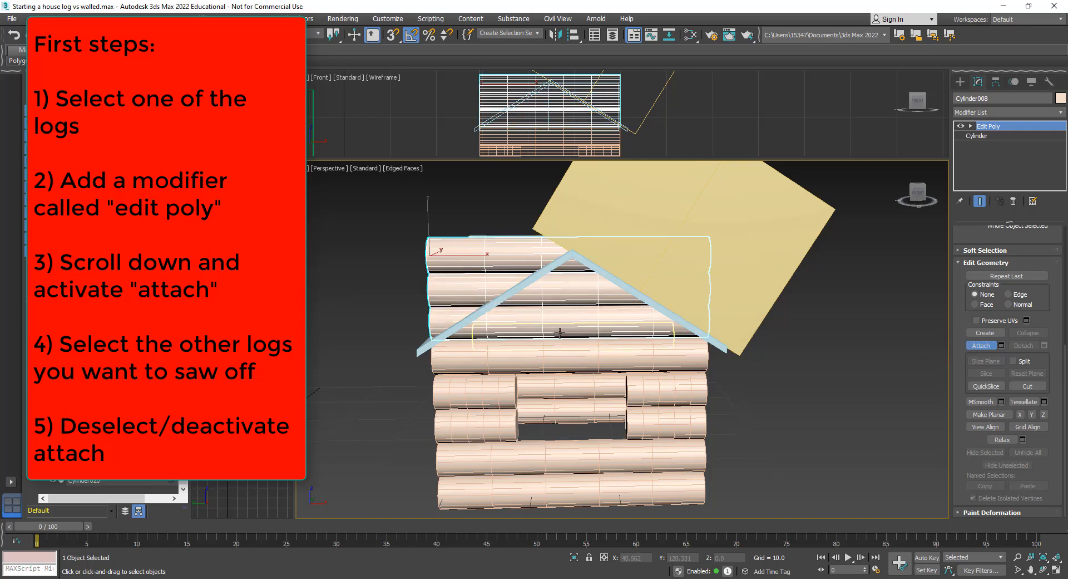
{"action": "left_click", "coordinate": [543, 360]}
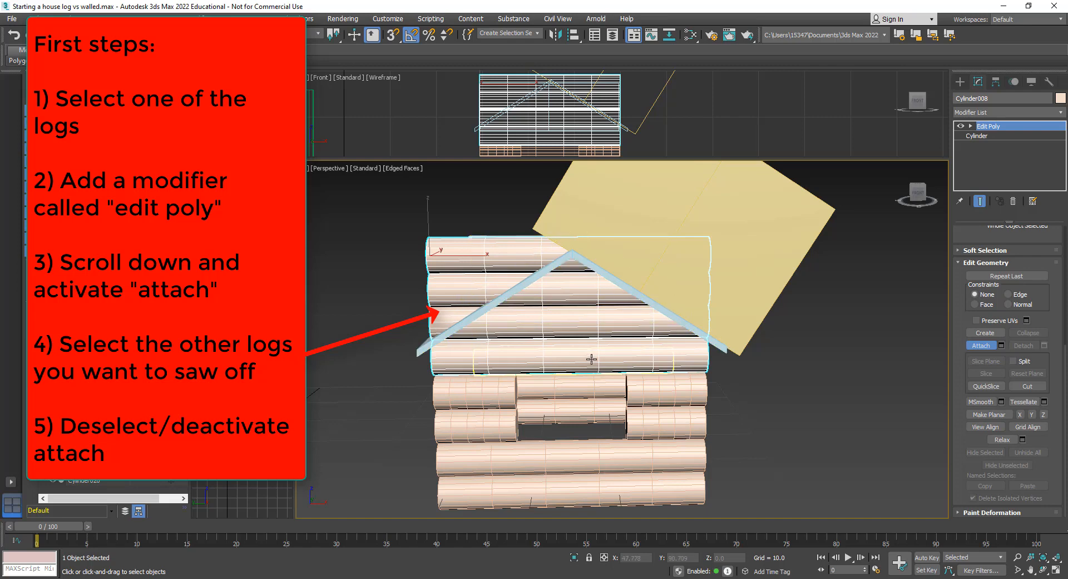
{"action": "left_click", "coordinate": [980, 347]}
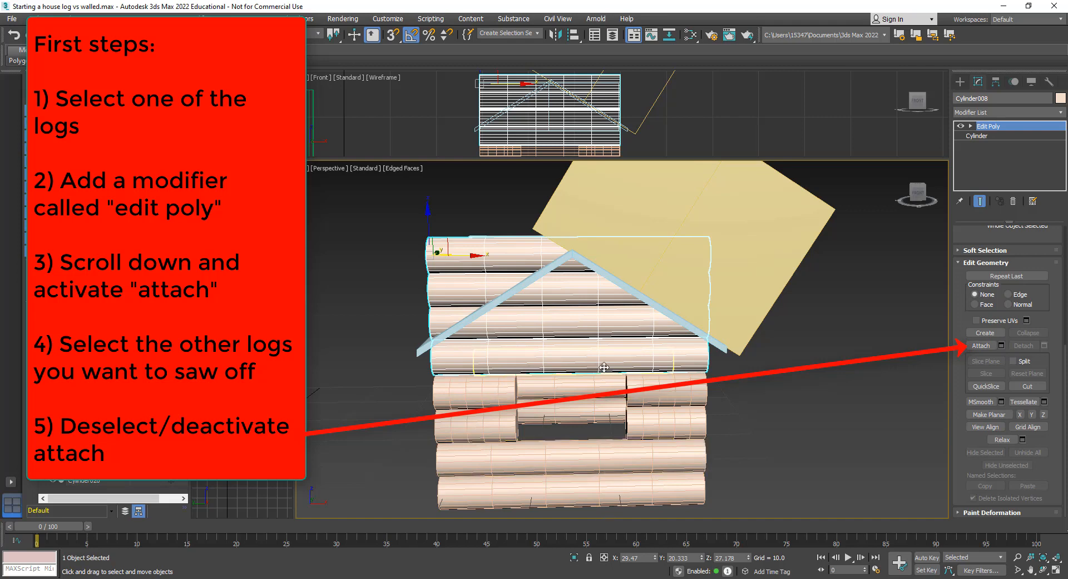
Step: Subtract the large tilted box from the attached logs with the ProBoolean compound object, trimming them along the roof slope
{"action": "middle_click_drag", "start_coordinate": [614, 363], "coordinate": [616, 353], "text": "alt"}
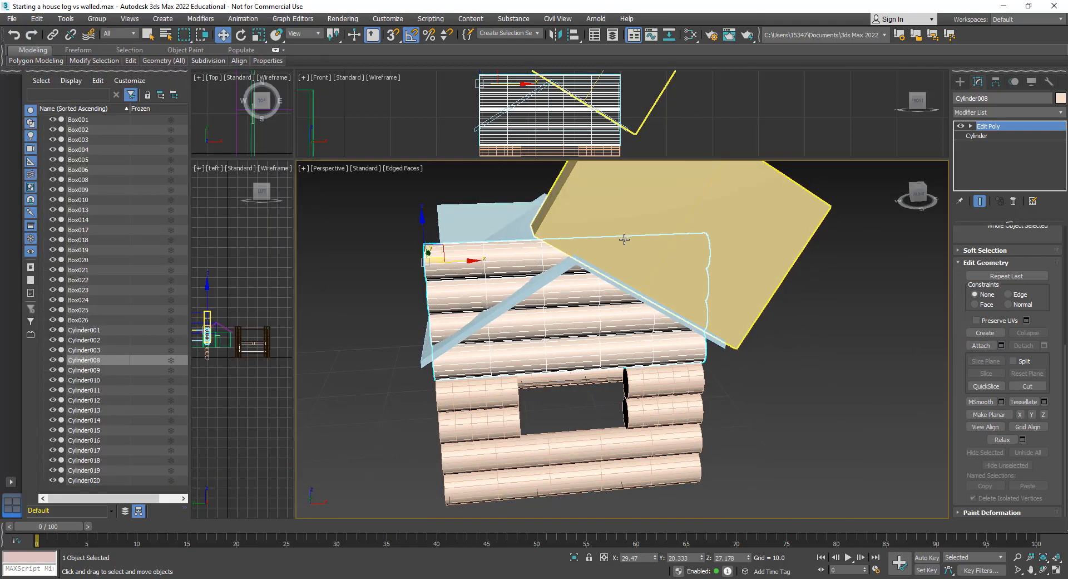
{"action": "scroll", "coordinate": [629, 244], "scroll_direction": "down", "scroll_amount": 3}
{"action": "middle_click_drag", "start_coordinate": [633, 300], "coordinate": [606, 366]}
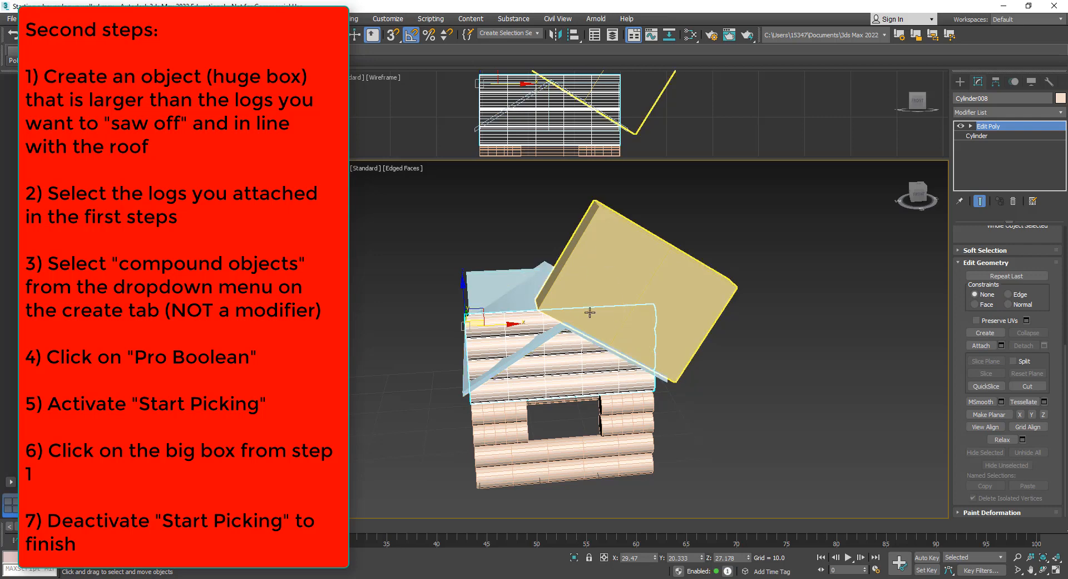
{"action": "middle_click_drag", "start_coordinate": [595, 327], "coordinate": [582, 308], "text": "alt"}
{"action": "scroll", "coordinate": [599, 324], "scroll_direction": "up", "scroll_amount": 3}
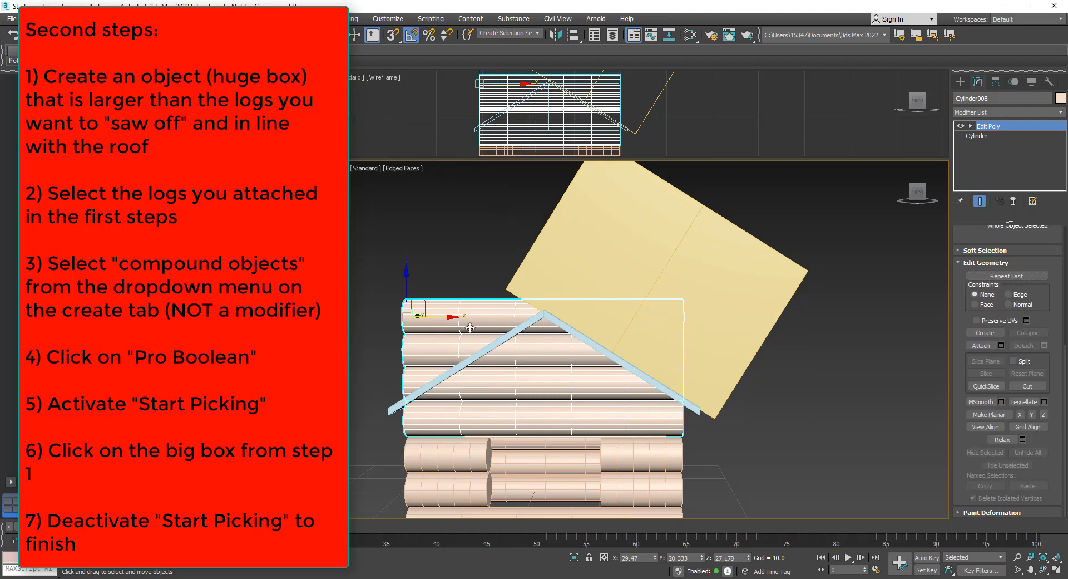
{"action": "left_click", "coordinate": [958, 83]}
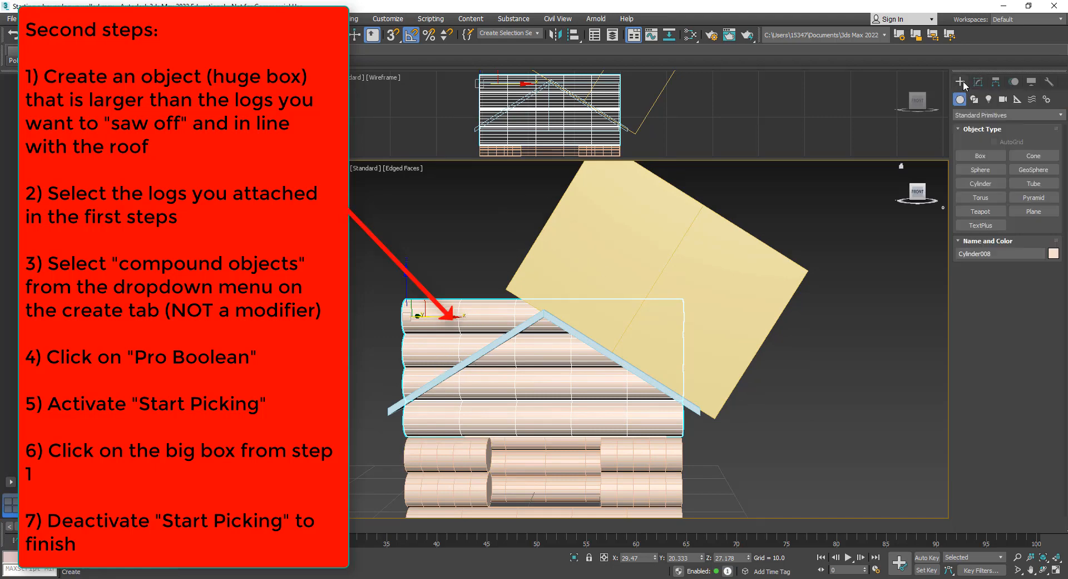
{"action": "left_click", "coordinate": [975, 117]}
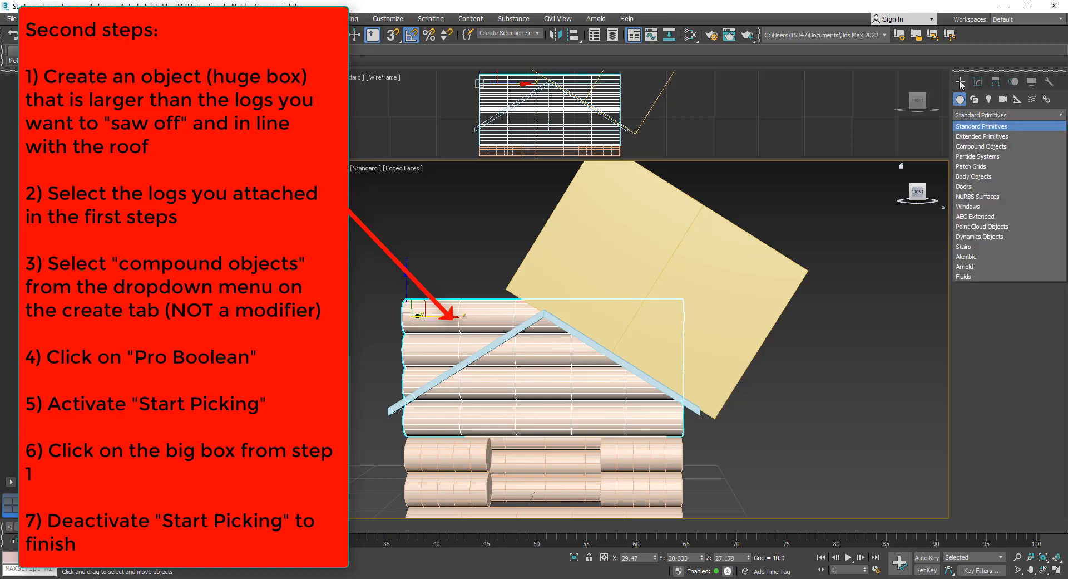
{"action": "left_click", "coordinate": [988, 147]}
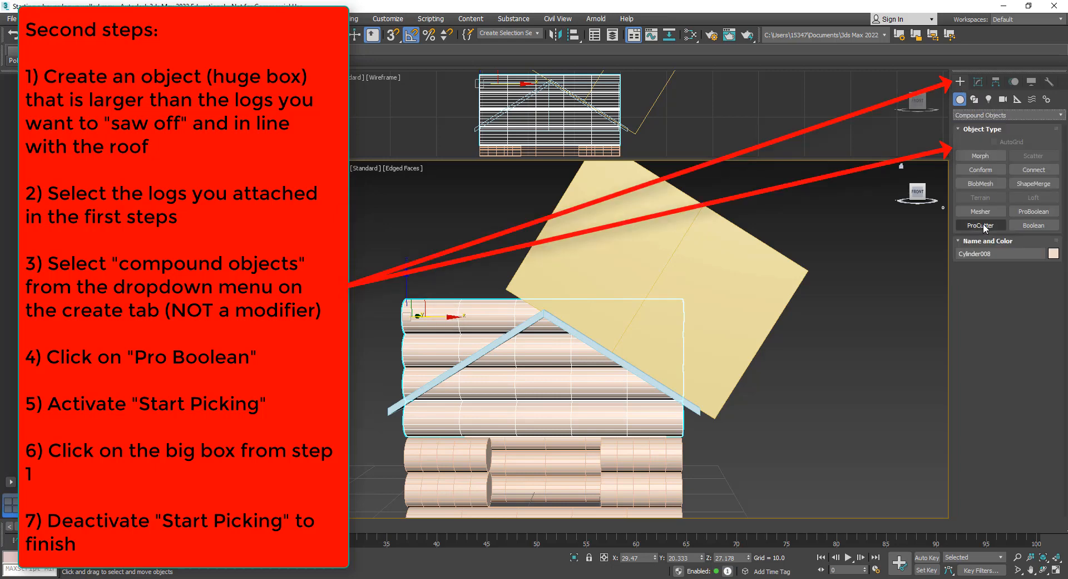
{"action": "left_click", "coordinate": [1030, 215]}
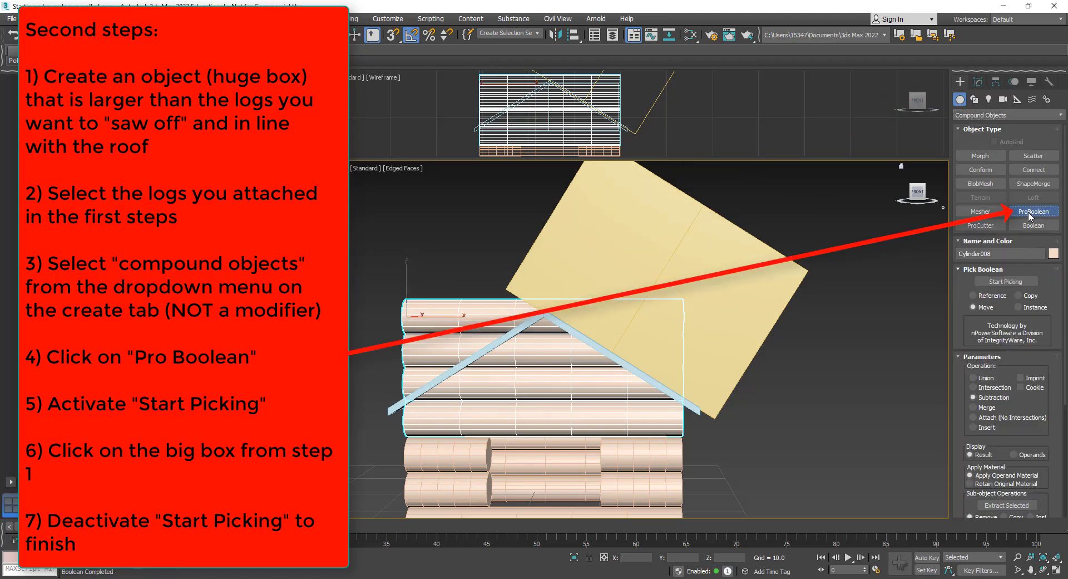
{"action": "left_click", "coordinate": [1000, 283]}
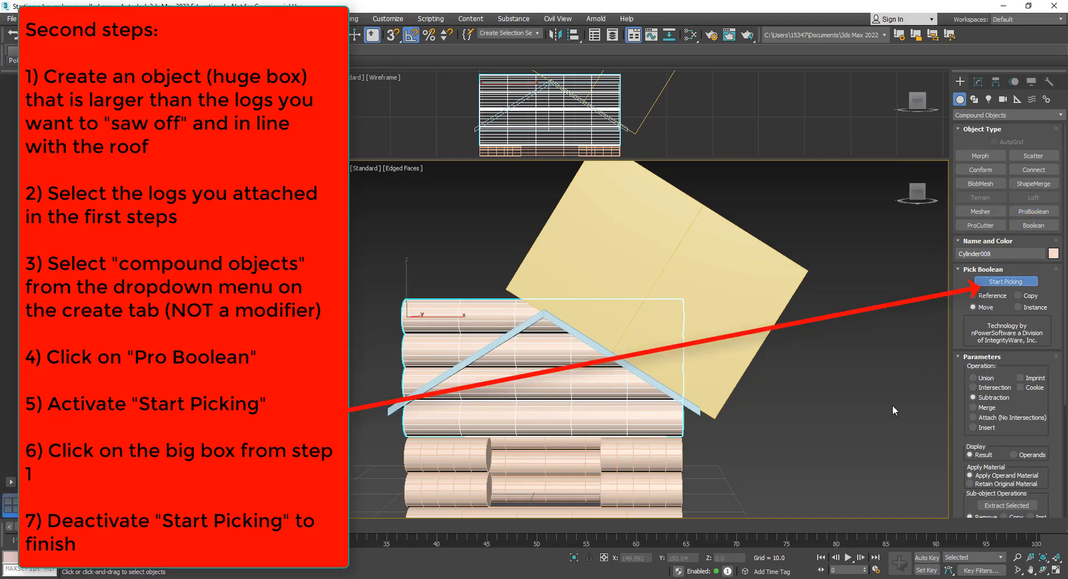
{"action": "left_click", "coordinate": [629, 233]}
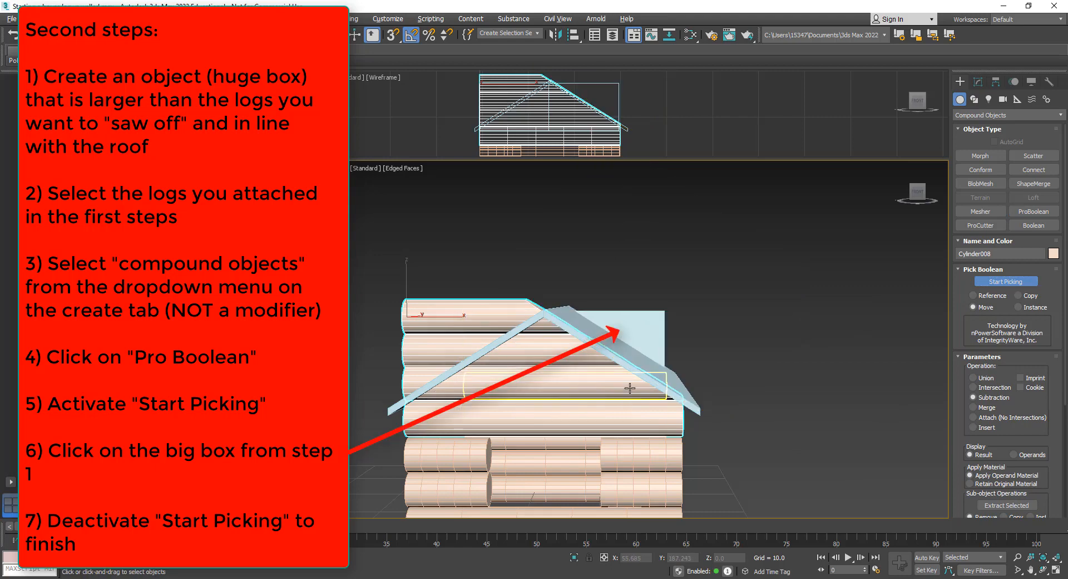
{"action": "middle_click_drag", "start_coordinate": [648, 369], "coordinate": [625, 380], "text": "alt"}
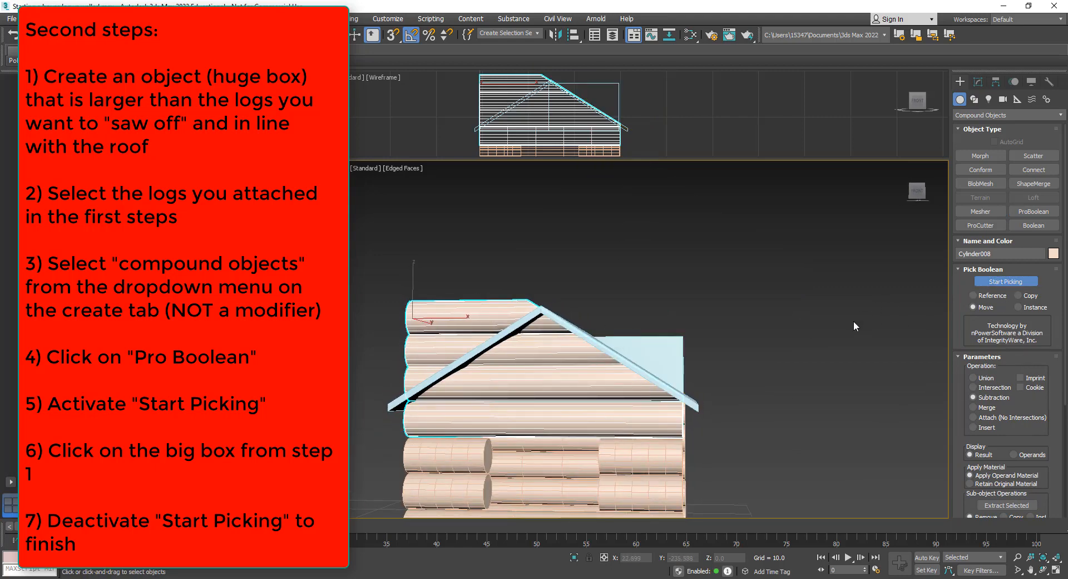
{"action": "left_click", "coordinate": [1006, 281]}
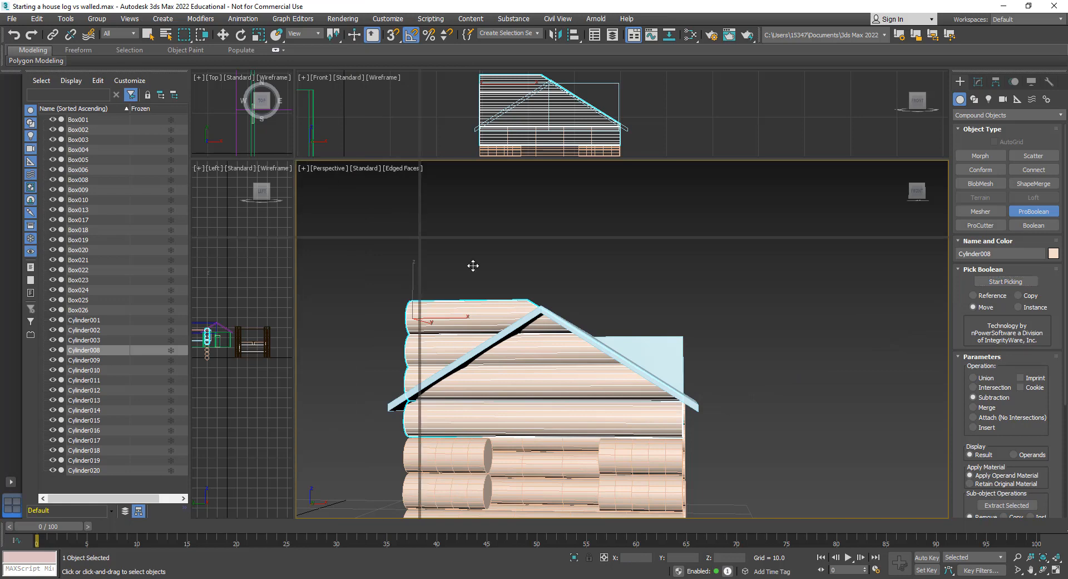
Step: Create a box about 34.8 wide, 16.1 long and 13.8 high in the Top view, extending past the left end and both sides of the front wall logs
{"action": "left_click_drag", "start_coordinate": [724, 365], "coordinate": [726, 367]}
{"action": "scroll", "coordinate": [442, 285], "scroll_direction": "down", "scroll_amount": 6}
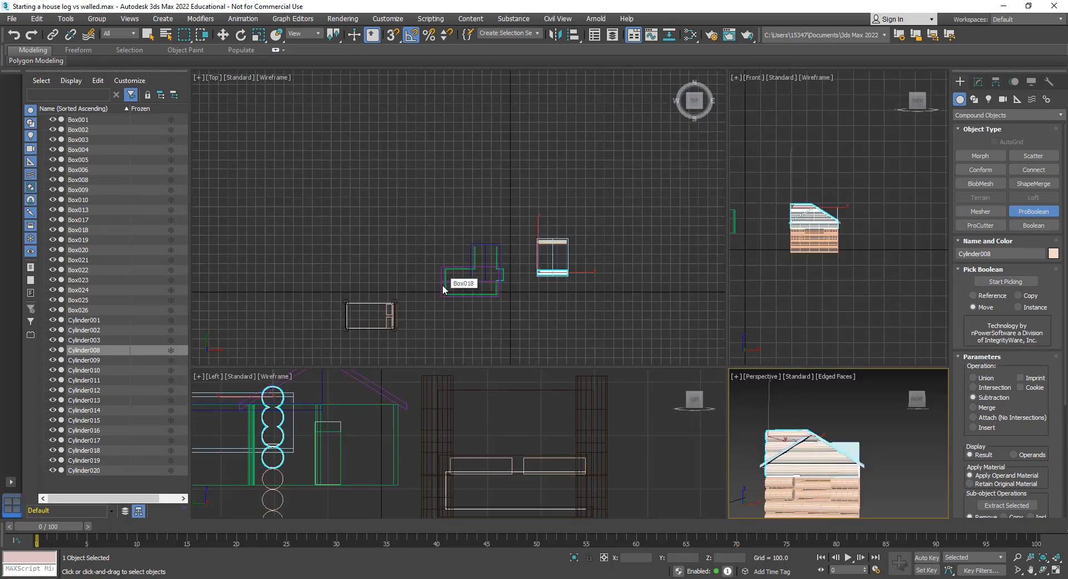
{"action": "scroll", "coordinate": [456, 266], "scroll_direction": "up", "scroll_amount": 10}
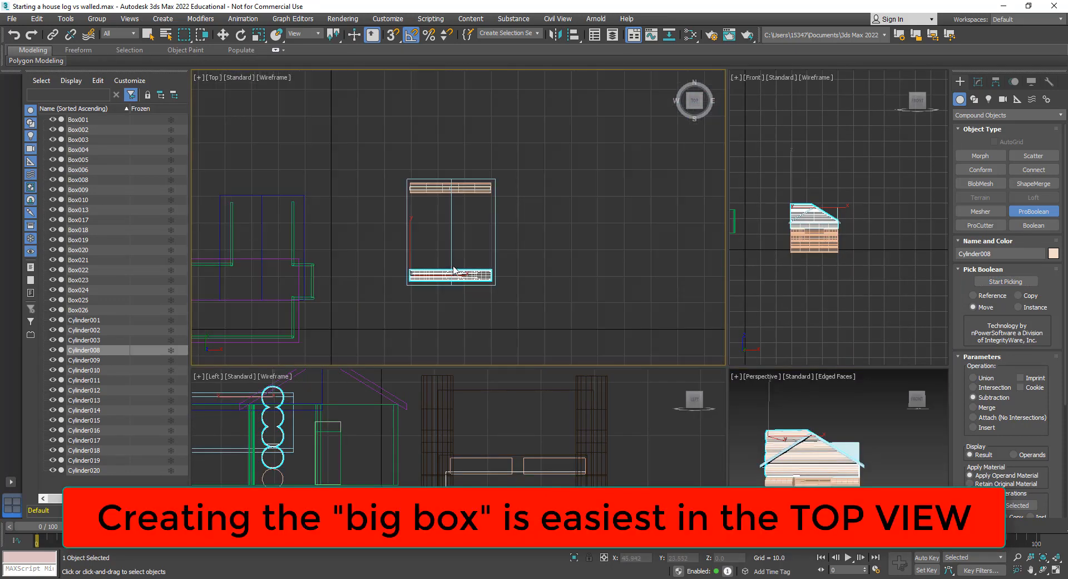
{"action": "middle_click_drag", "start_coordinate": [455, 266], "coordinate": [475, 201]}
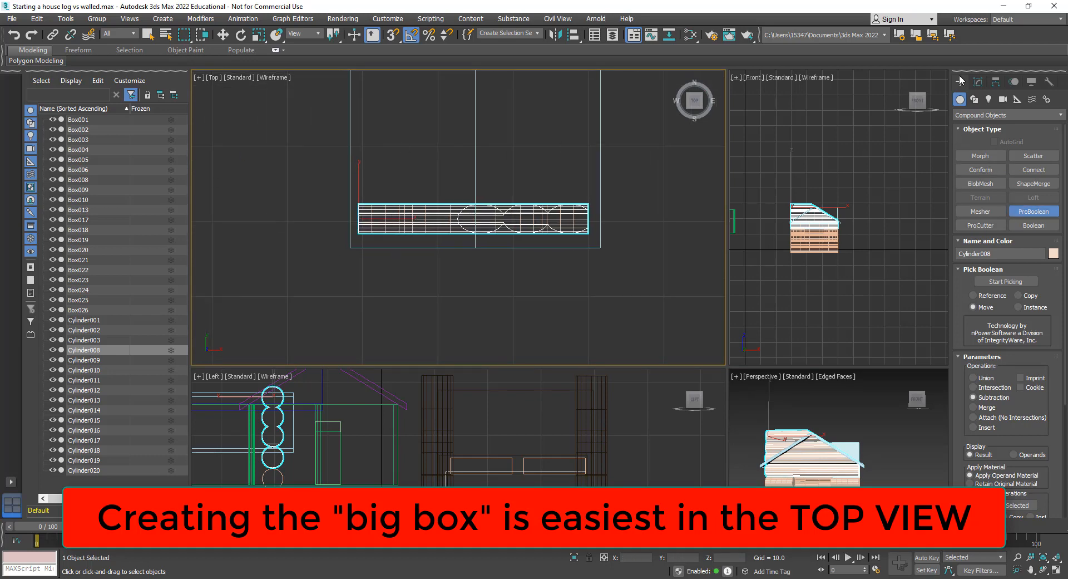
{"action": "left_click", "coordinate": [973, 115]}
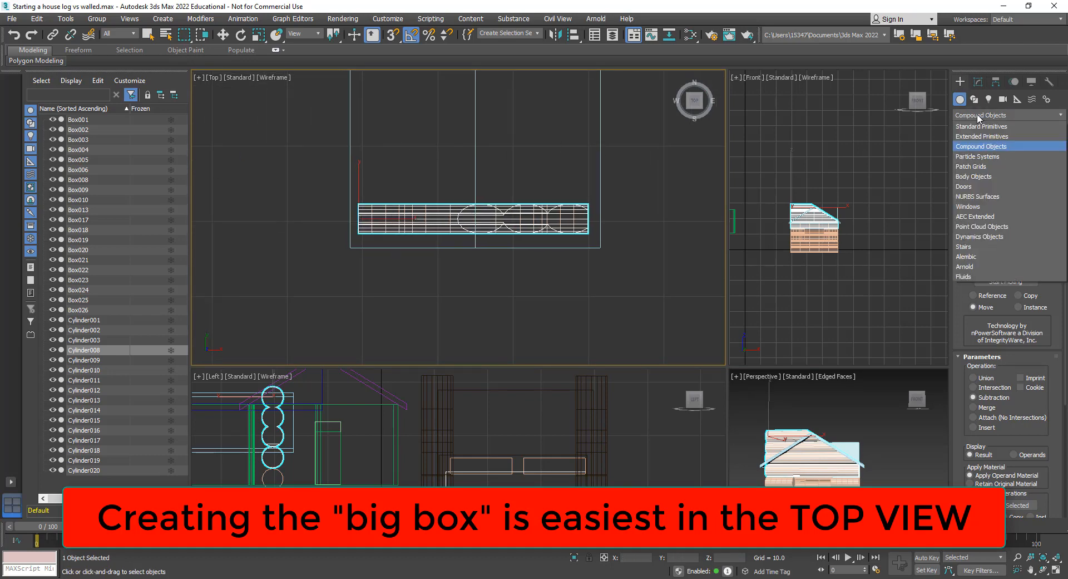
{"action": "left_click", "coordinate": [977, 127]}
{"action": "left_click", "coordinate": [980, 156]}
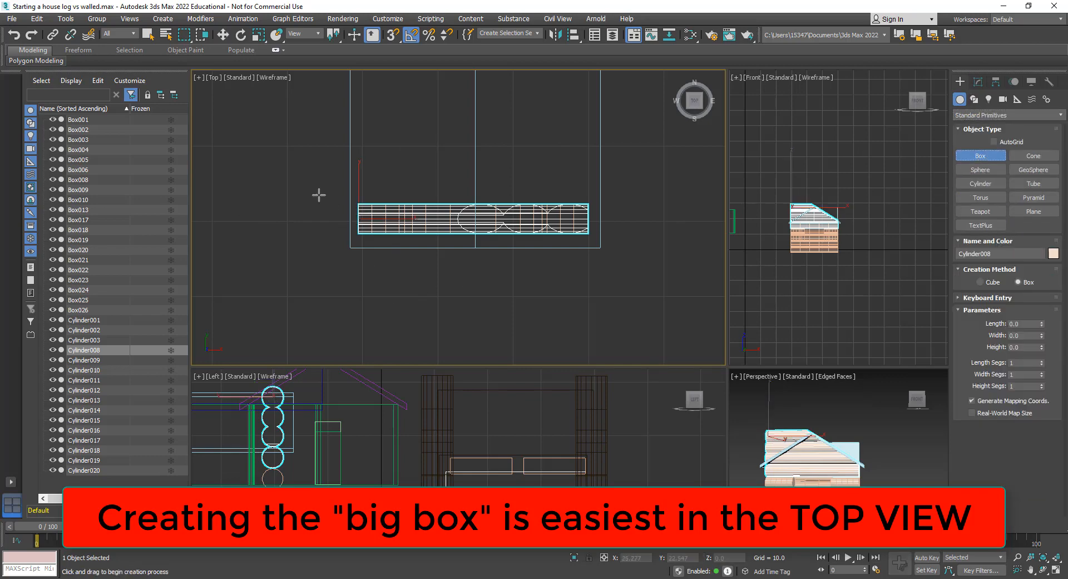
{"action": "left_click_drag", "start_coordinate": [278, 160], "coordinate": [542, 281]}
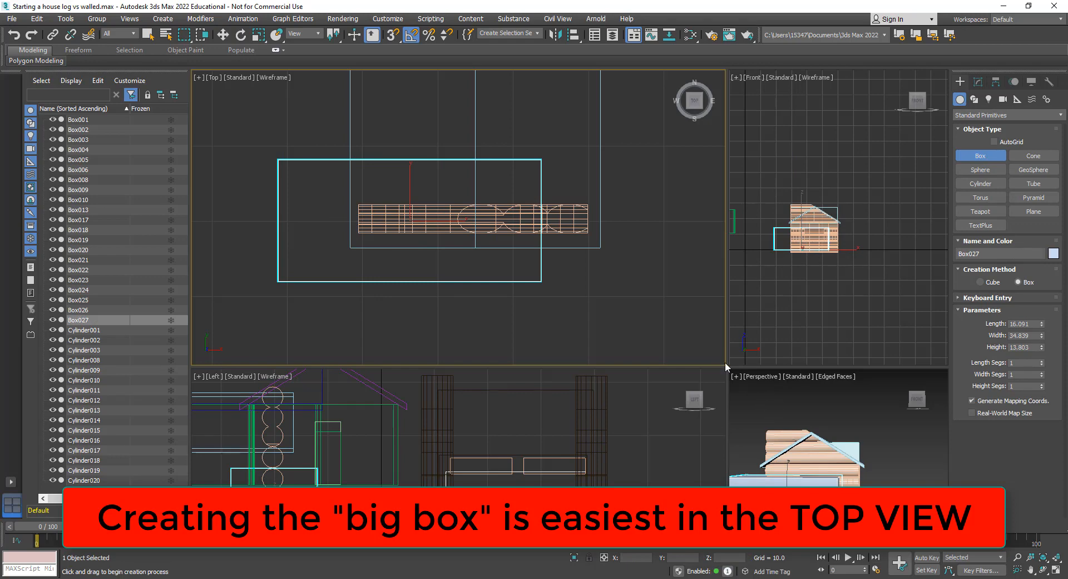
Step: Raise the new box in the Front view to about Z 22.2, level with the upper logs
{"action": "left_click_drag", "start_coordinate": [715, 367], "coordinate": [381, 388]}
{"action": "scroll", "coordinate": [617, 261], "scroll_direction": "up", "scroll_amount": 5}
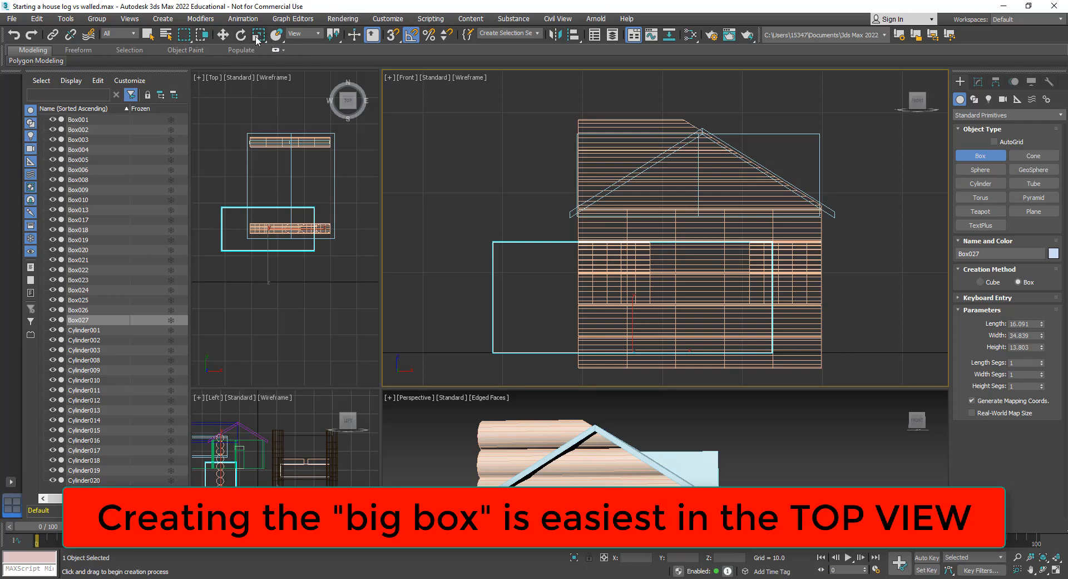
{"action": "left_click", "coordinate": [223, 34]}
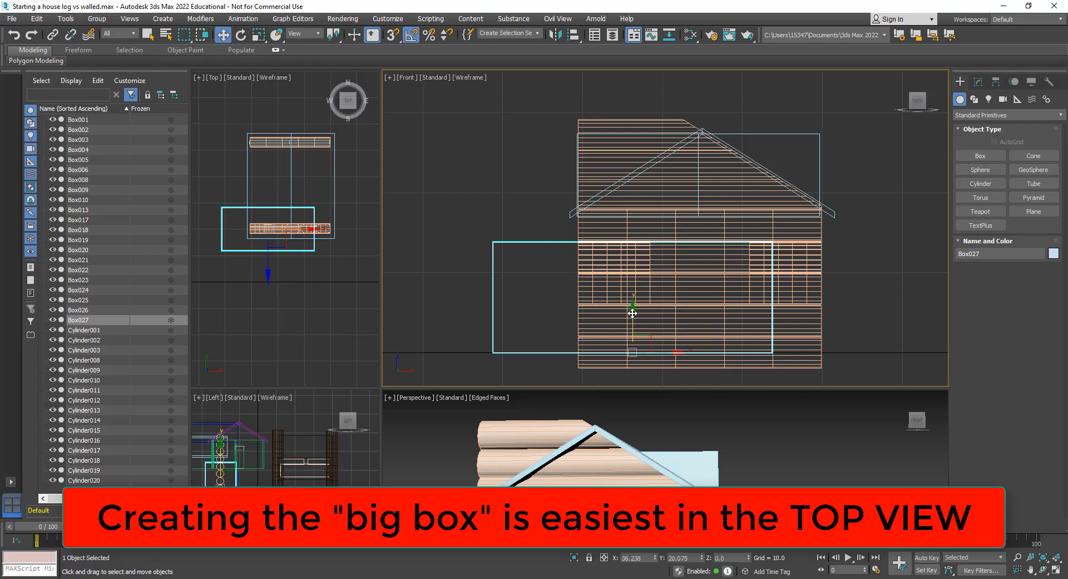
{"action": "left_click_drag", "start_coordinate": [633, 314], "coordinate": [632, 119]}
{"action": "middle_click_drag", "start_coordinate": [648, 204], "coordinate": [661, 282]}
Step: Rotate the box in the Front view with Angle Snap turned off so its lower edge lines up with the left roof slope
{"action": "left_click", "coordinate": [243, 35]}
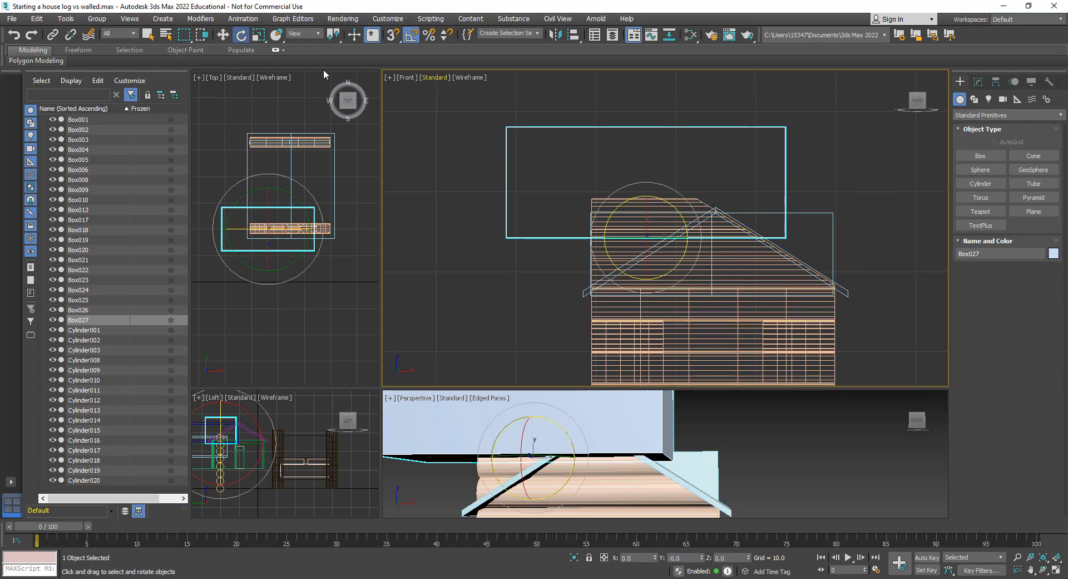
{"action": "left_click_drag", "start_coordinate": [671, 203], "coordinate": [608, 193]}
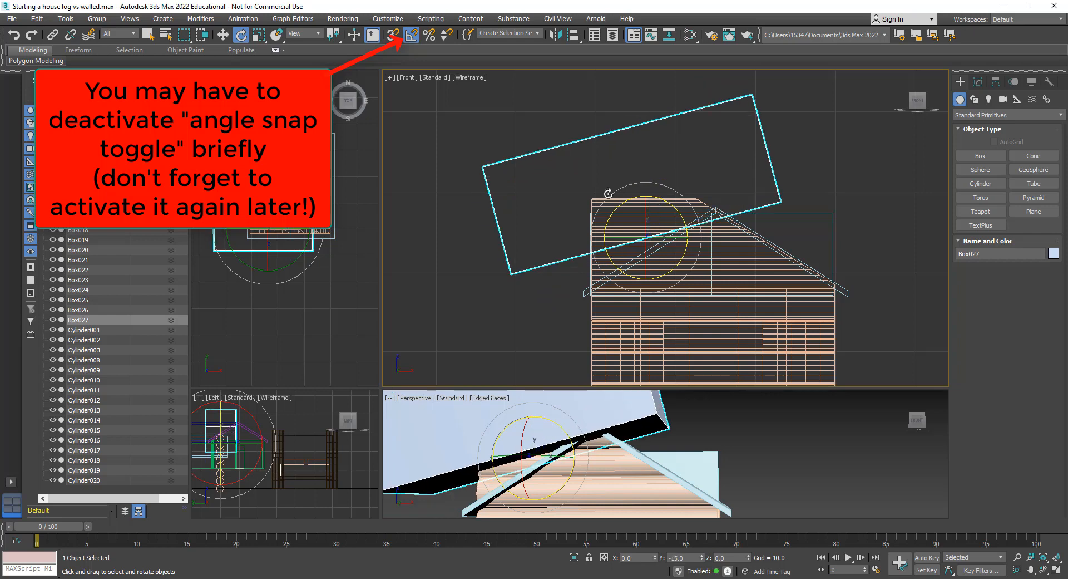
{"action": "left_click", "coordinate": [411, 36]}
{"action": "scroll", "coordinate": [661, 217], "scroll_direction": "up", "scroll_amount": 3}
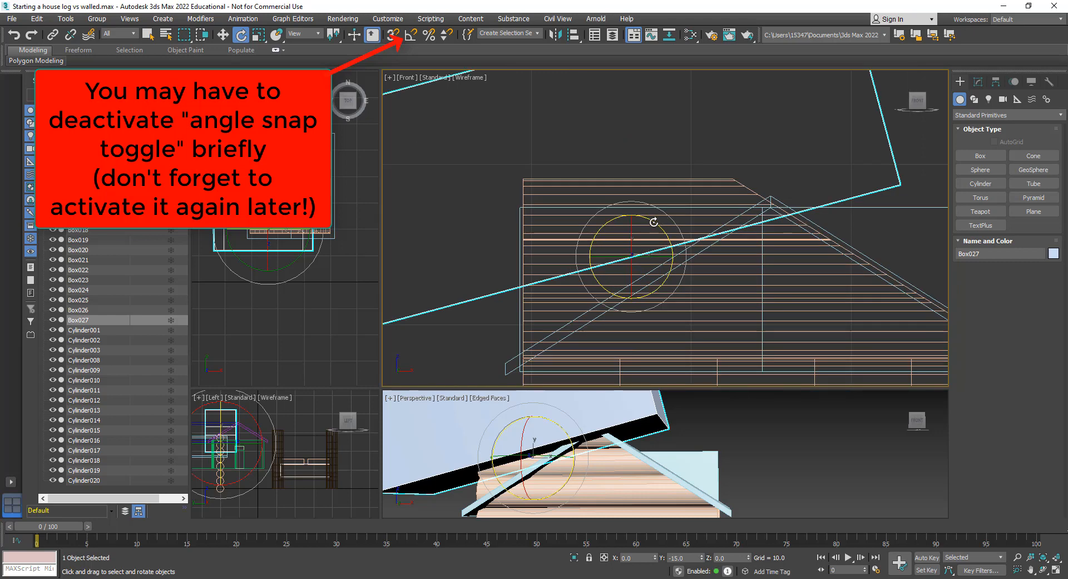
{"action": "left_click_drag", "start_coordinate": [654, 222], "coordinate": [638, 247]}
Step: Check from several angles that the tilted box covers the protruding log ends, and turn Angle Snap back on
{"action": "left_click", "coordinate": [223, 34]}
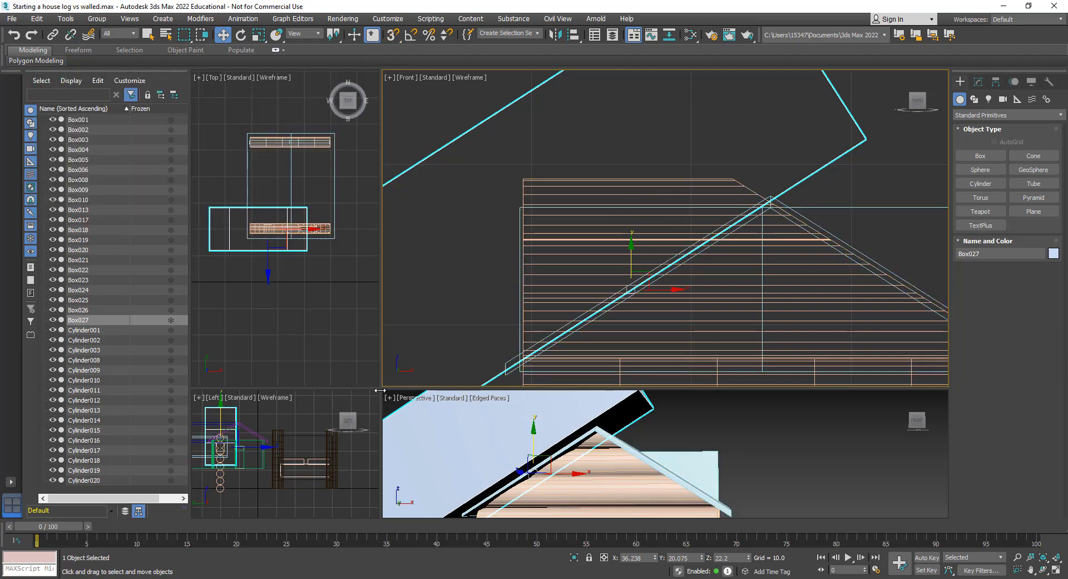
{"action": "left_click_drag", "start_coordinate": [328, 172], "coordinate": [328, 171]}
{"action": "scroll", "coordinate": [662, 340], "scroll_direction": "down", "scroll_amount": 5}
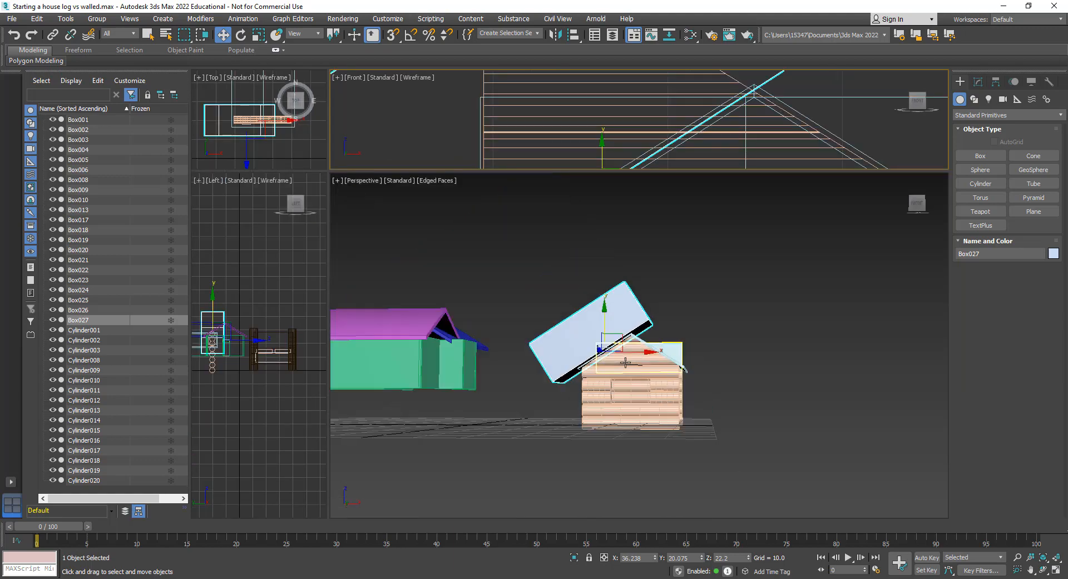
{"action": "middle_click_drag", "start_coordinate": [576, 309], "coordinate": [607, 326], "text": "alt"}
{"action": "scroll", "coordinate": [606, 325], "scroll_direction": "up", "scroll_amount": 5}
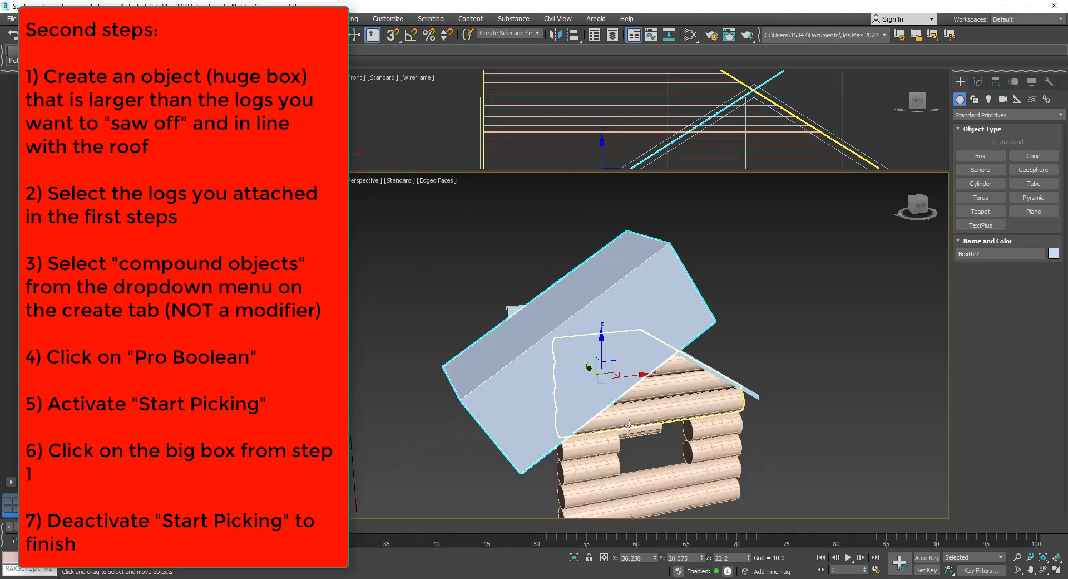
{"action": "middle_click_drag", "start_coordinate": [630, 426], "coordinate": [601, 390], "text": "alt"}
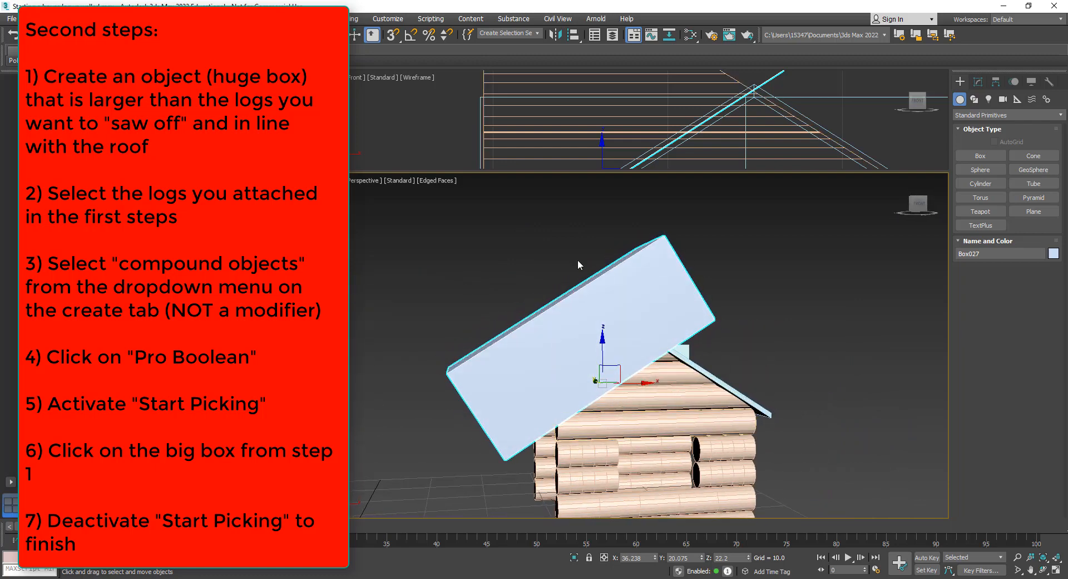
{"action": "left_click", "coordinate": [411, 39]}
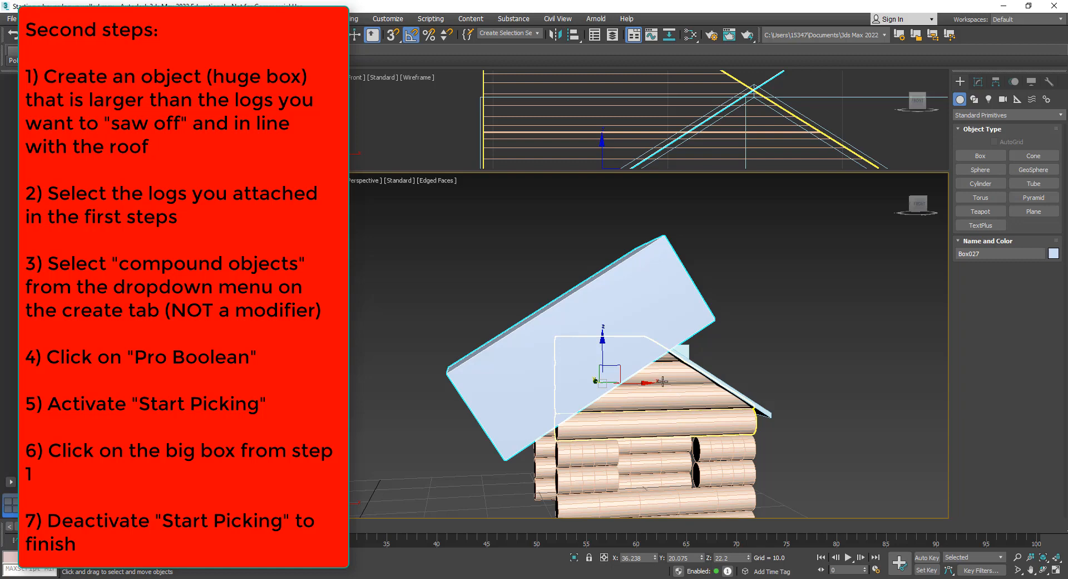
Step: Subtract the tilted box from the attached logs with ProBoolean, trimming them along the left roof slope
{"action": "left_click", "coordinate": [666, 378]}
{"action": "middle_click_drag", "start_coordinate": [677, 413], "coordinate": [658, 399], "text": "alt"}
{"action": "left_click", "coordinate": [989, 115]}
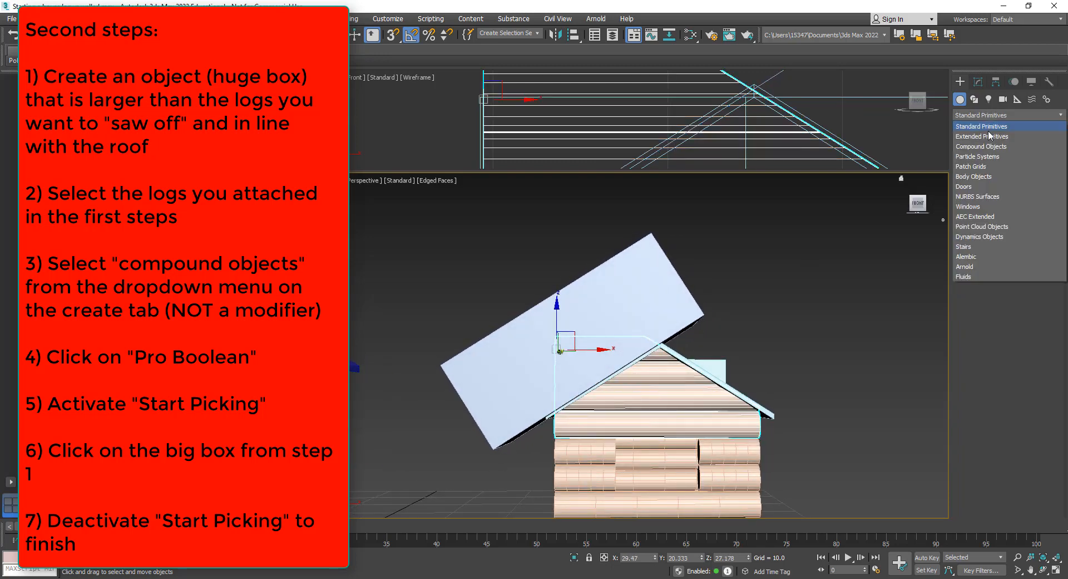
{"action": "left_click", "coordinate": [991, 137]}
{"action": "left_click", "coordinate": [1034, 211]}
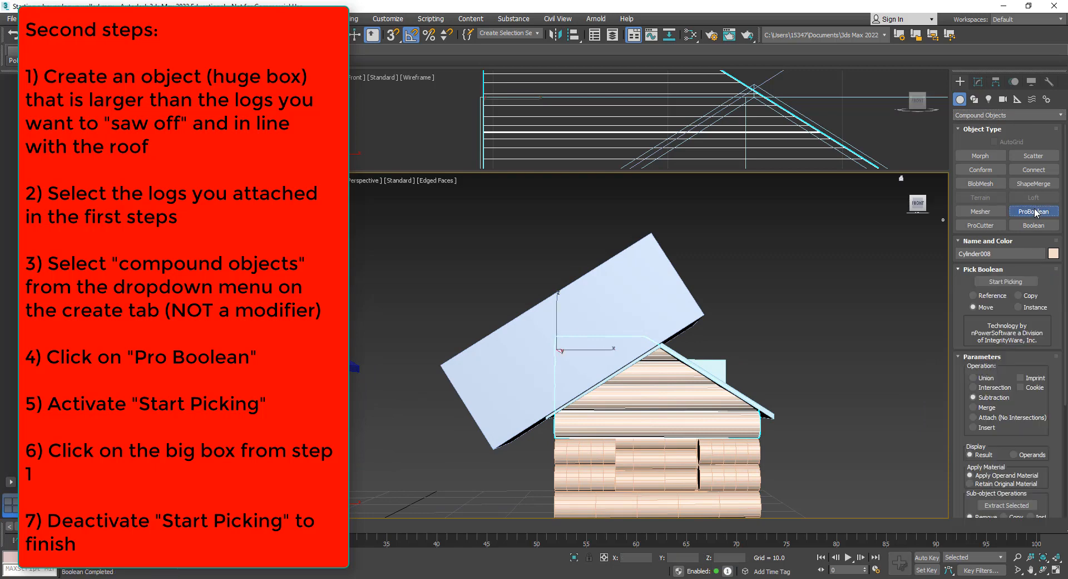
{"action": "left_click", "coordinate": [1004, 282]}
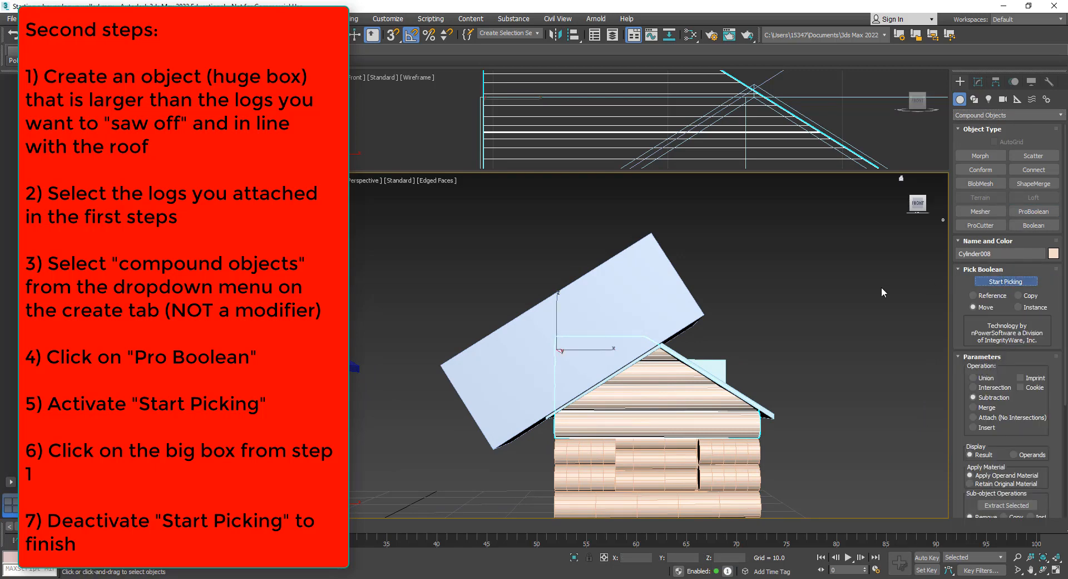
{"action": "left_click", "coordinate": [630, 289]}
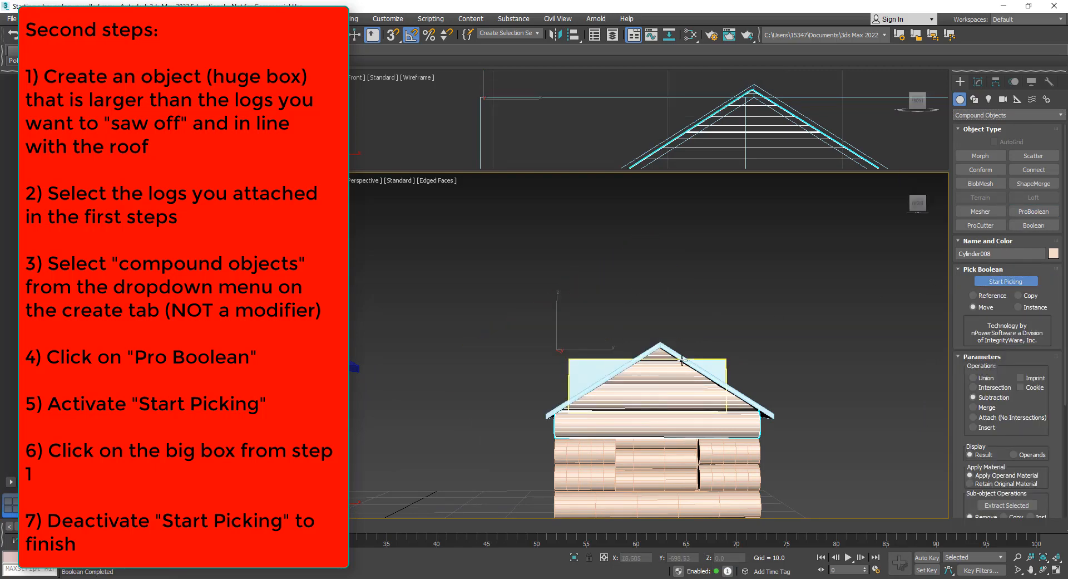
{"action": "left_click", "coordinate": [1004, 282]}
Step: Examine the walled cabin's open gable between the wall with the door and the purple roof, selecting the roof and that wall
{"action": "middle_click_drag", "start_coordinate": [753, 387], "coordinate": [735, 374], "text": "alt"}
{"action": "scroll", "coordinate": [675, 325], "scroll_direction": "up", "scroll_amount": 2}
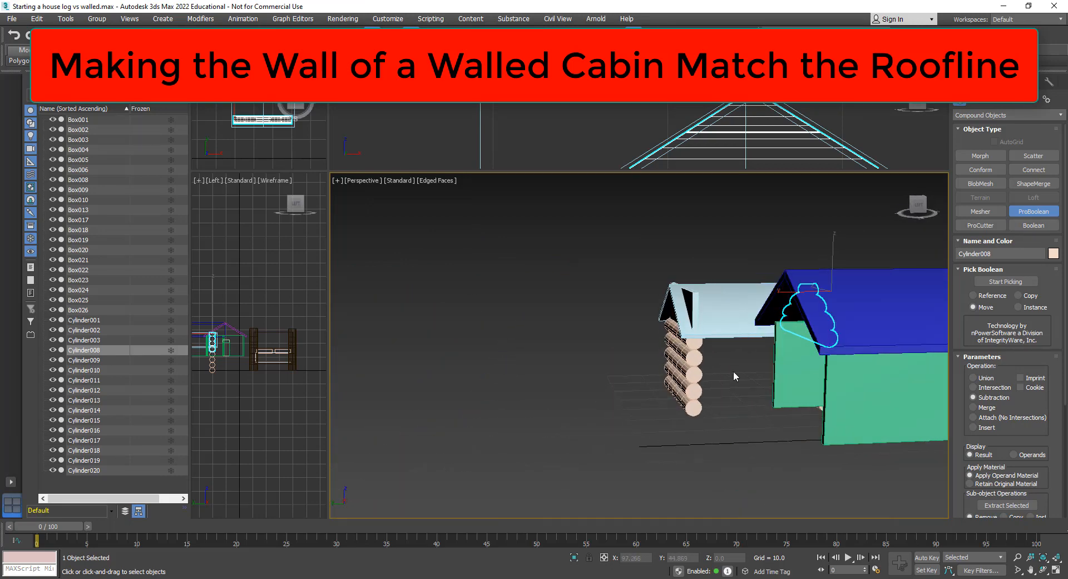
{"action": "middle_click_drag", "start_coordinate": [843, 368], "coordinate": [646, 391], "text": "alt"}
{"action": "scroll", "coordinate": [646, 391], "scroll_direction": "down", "scroll_amount": 2}
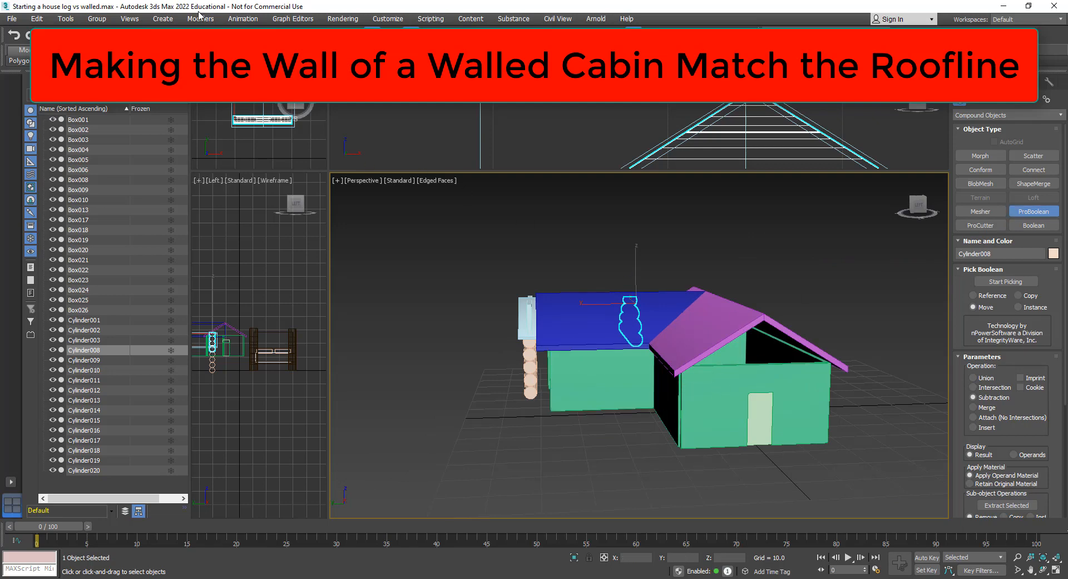
{"action": "left_click", "coordinate": [759, 352]}
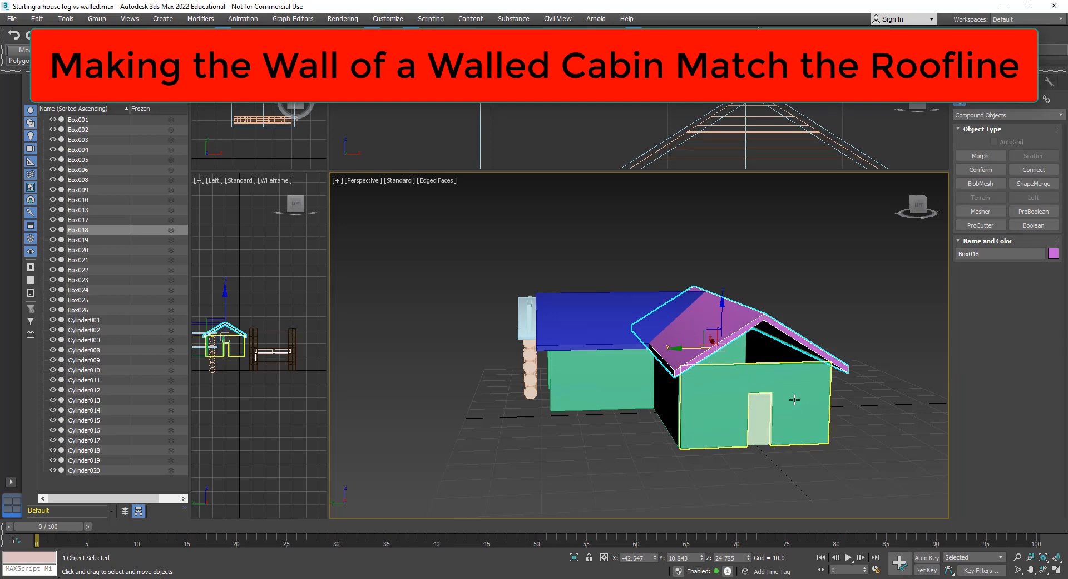
{"action": "scroll", "coordinate": [792, 401], "scroll_direction": "up", "scroll_amount": 5}
{"action": "scroll", "coordinate": [790, 399], "scroll_direction": "down", "scroll_amount": 2}
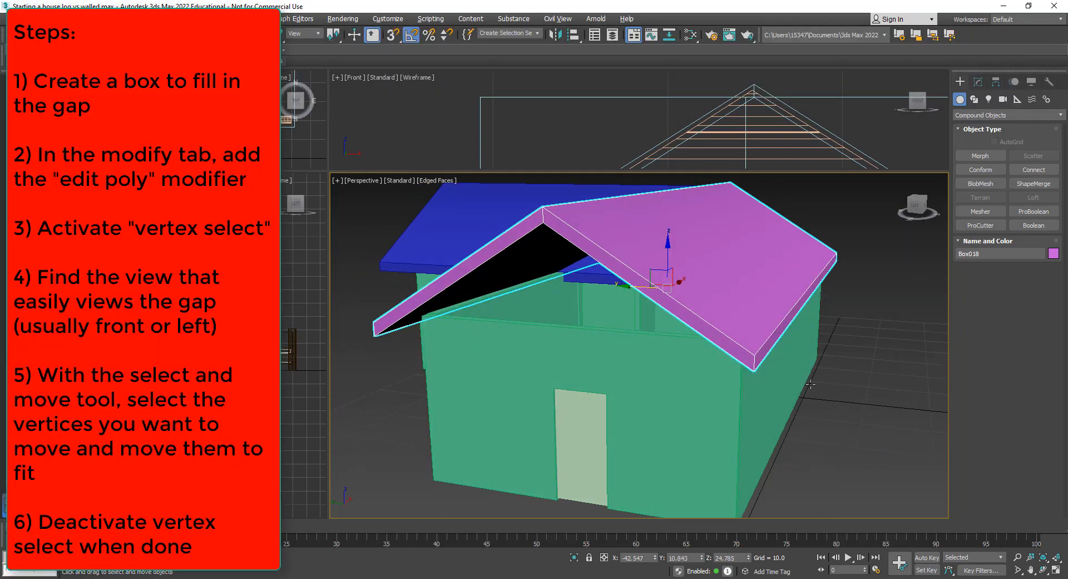
{"action": "middle_click_drag", "start_coordinate": [812, 382], "coordinate": [736, 371], "text": "alt"}
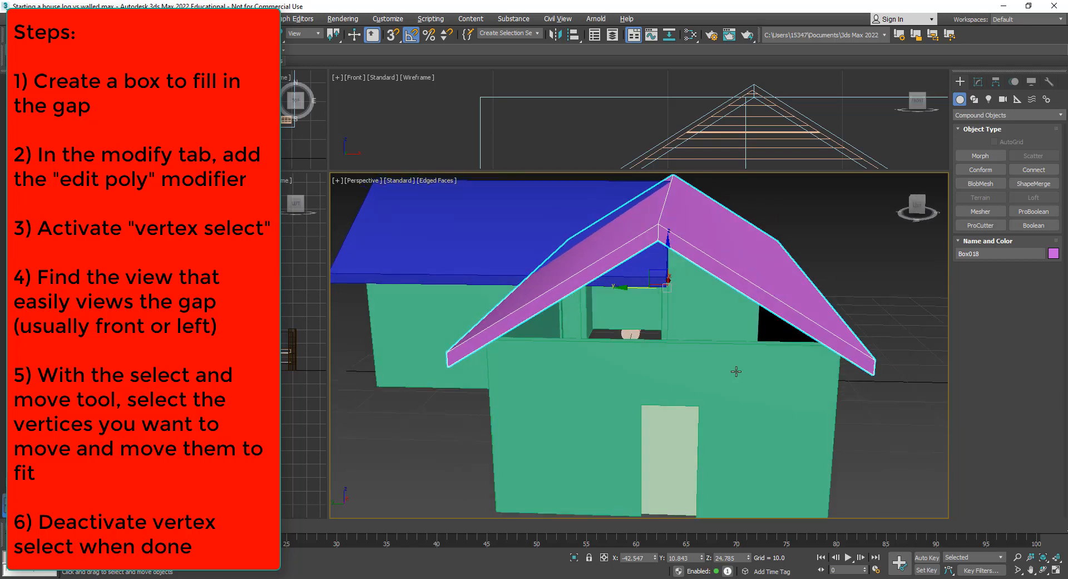
{"action": "left_click", "coordinate": [608, 371]}
{"action": "scroll", "coordinate": [608, 370], "scroll_direction": "down", "scroll_amount": 4}
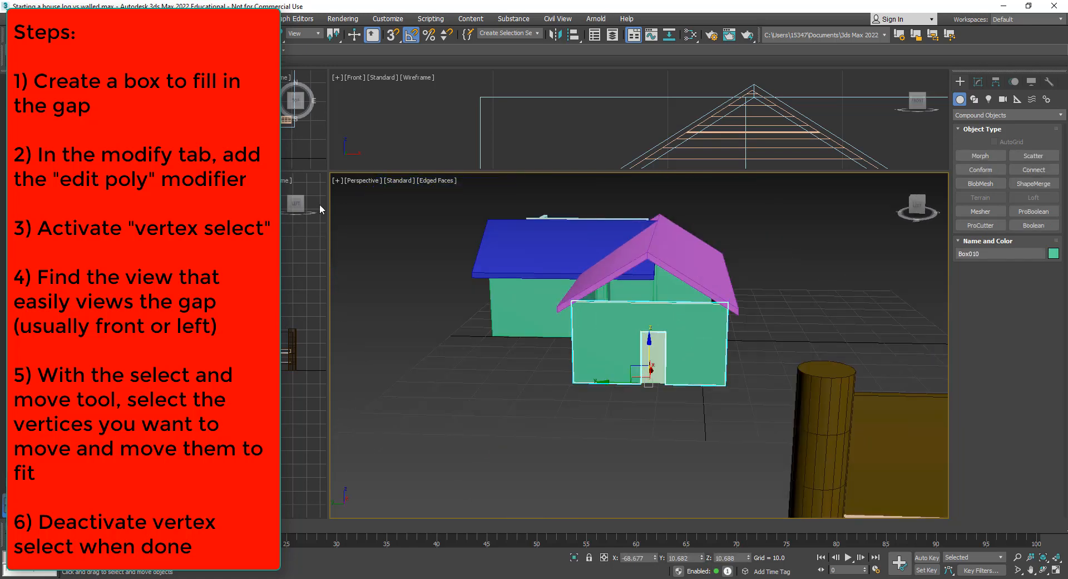
Step: Create a box over the wall with the door in the Top view, about 27.8 long, 1 wide and 12.9 high
{"action": "left_click_drag", "start_coordinate": [329, 168], "coordinate": [738, 413]}
{"action": "scroll", "coordinate": [513, 298], "scroll_direction": "down", "scroll_amount": 6}
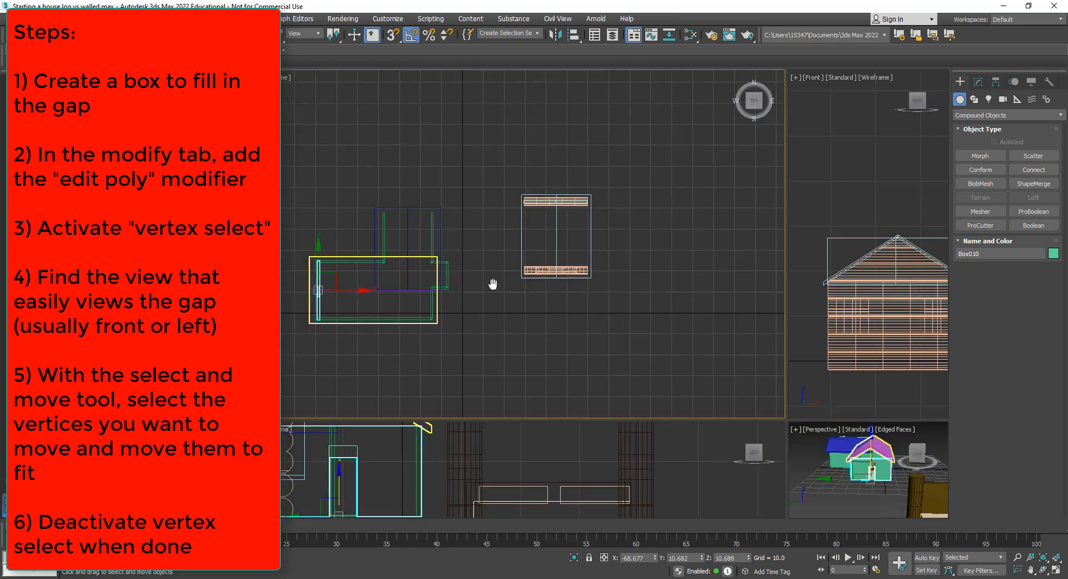
{"action": "scroll", "coordinate": [420, 267], "scroll_direction": "up", "scroll_amount": 6}
{"action": "scroll", "coordinate": [421, 276], "scroll_direction": "down", "scroll_amount": 2}
{"action": "scroll", "coordinate": [457, 197], "scroll_direction": "up", "scroll_amount": 4}
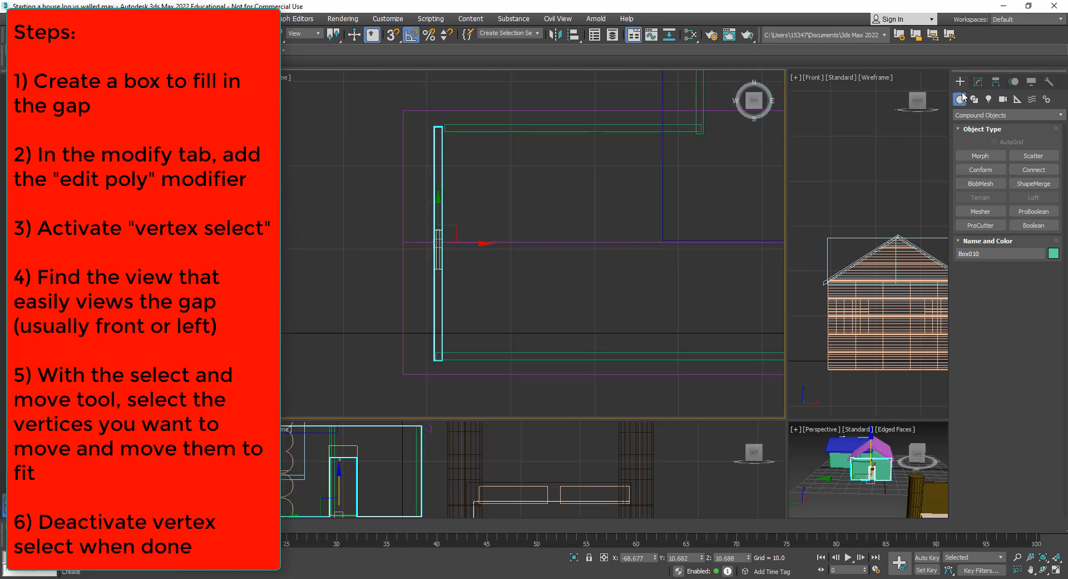
{"action": "left_click", "coordinate": [974, 115]}
{"action": "left_click", "coordinate": [975, 126]}
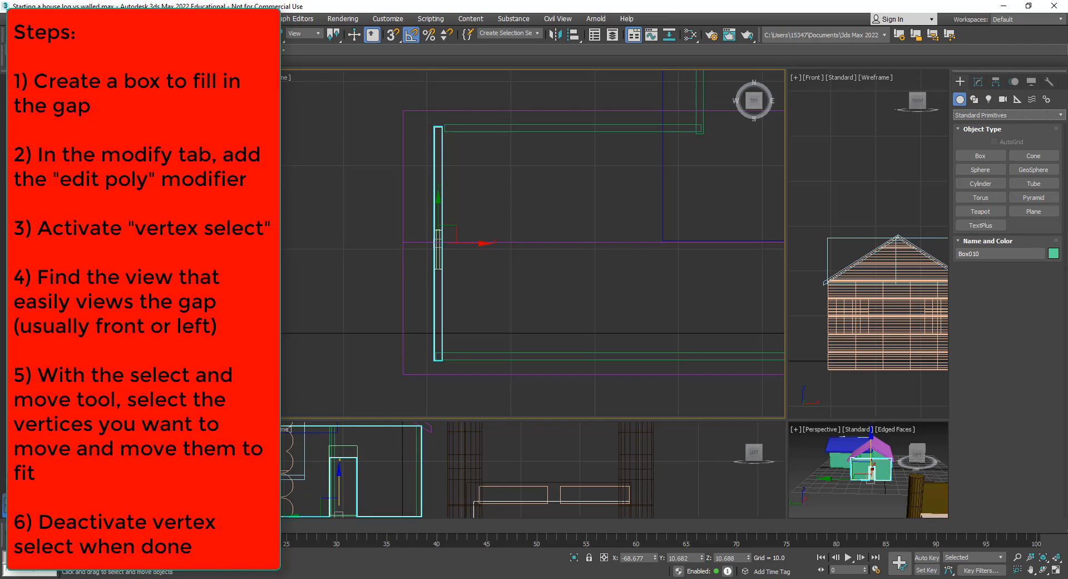
{"action": "left_click", "coordinate": [964, 157]}
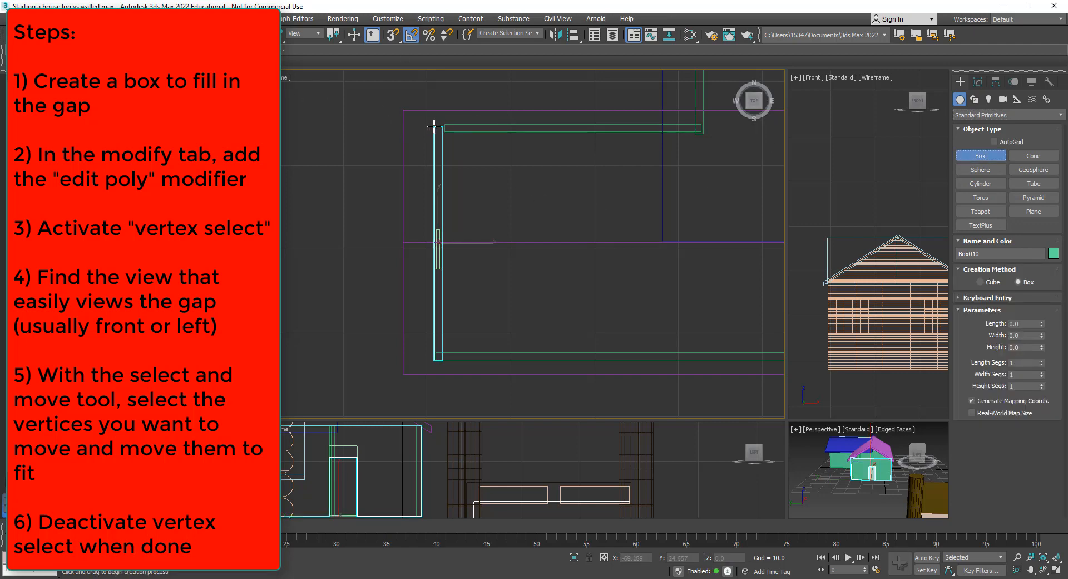
{"action": "left_click_drag", "start_coordinate": [433, 125], "coordinate": [443, 359]}
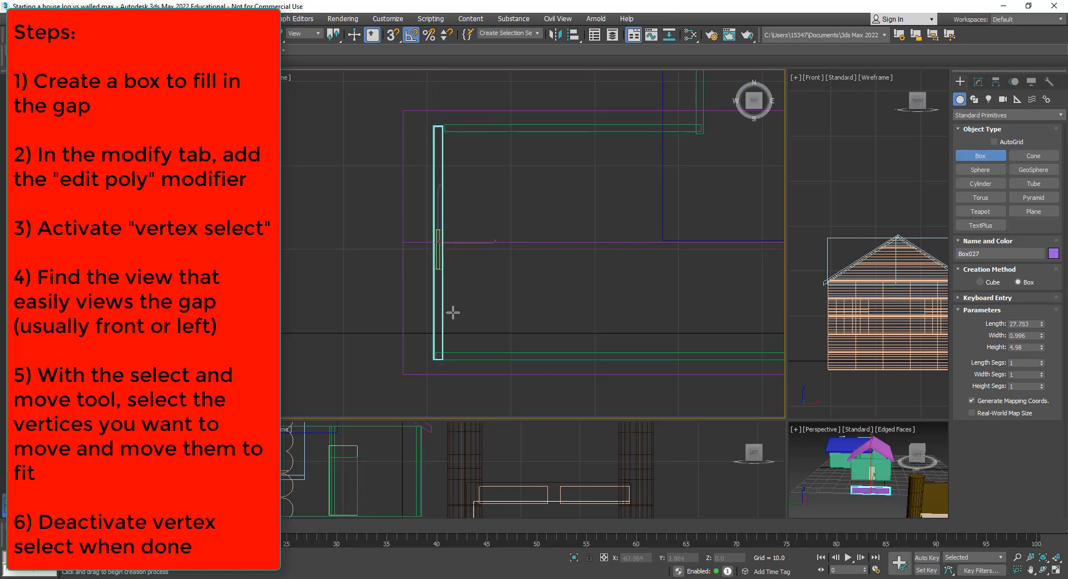
{"action": "left_click", "coordinate": [460, 246]}
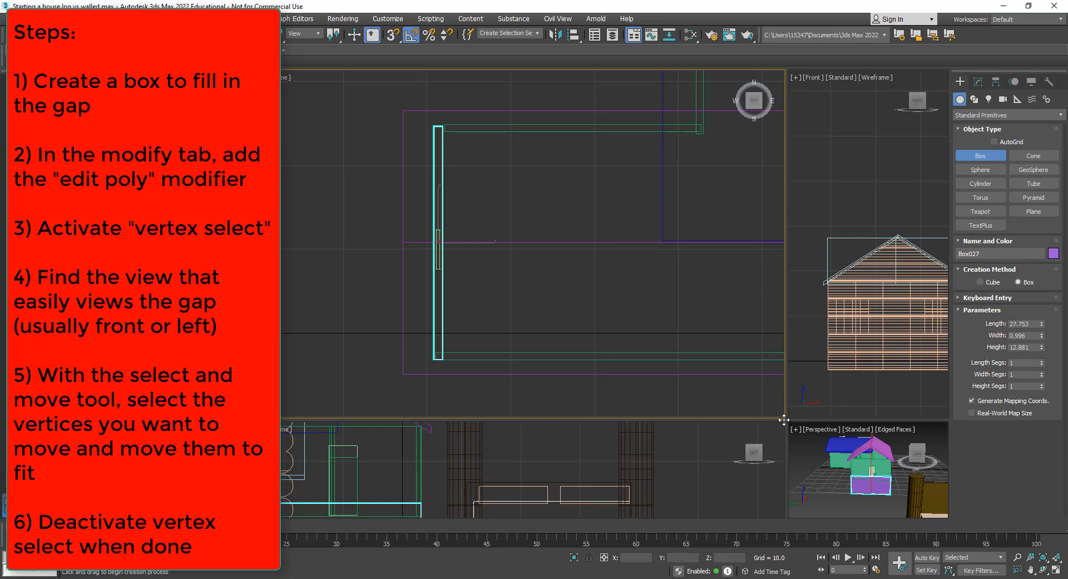
Step: Raise the new box by about 21.7 in the Perspective view so it fills the gap between the door wall and the roof
{"action": "left_click_drag", "start_coordinate": [781, 415], "coordinate": [331, 182]}
{"action": "middle_click_drag", "start_coordinate": [668, 410], "coordinate": [659, 372]}
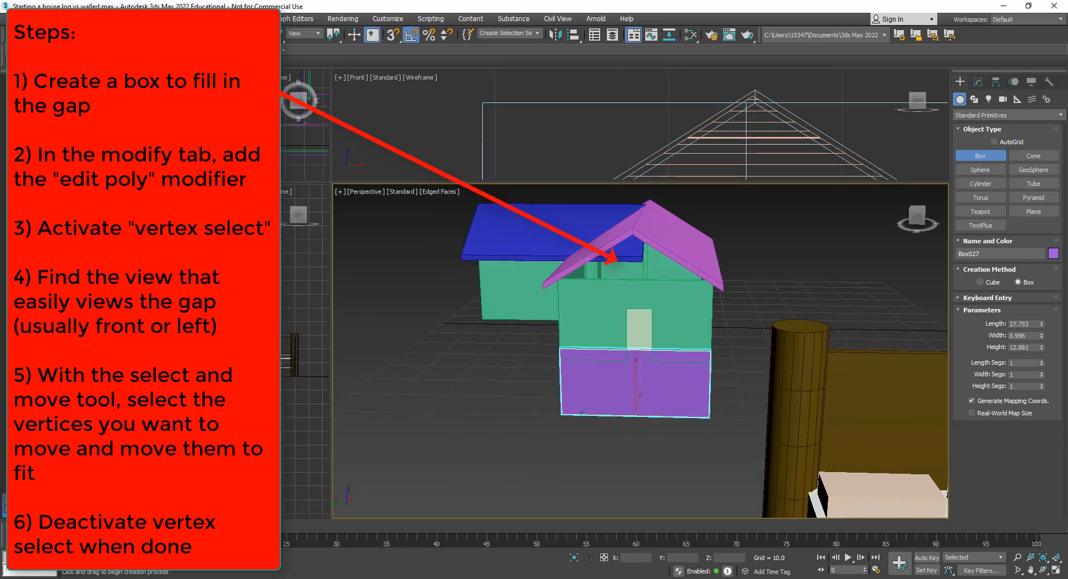
{"action": "left_click", "coordinate": [221, 35]}
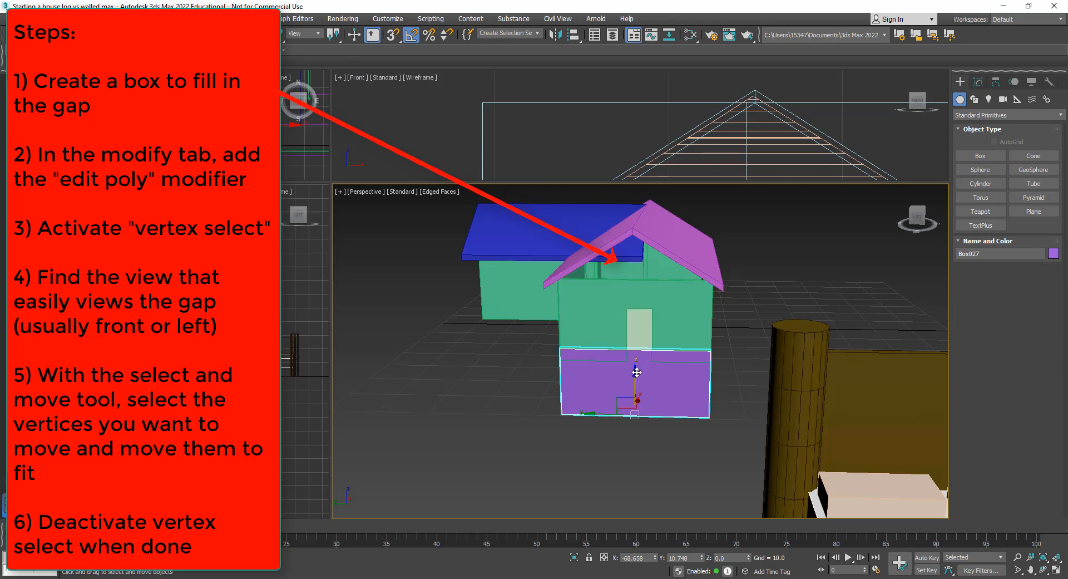
{"action": "left_click_drag", "start_coordinate": [636, 372], "coordinate": [636, 263]}
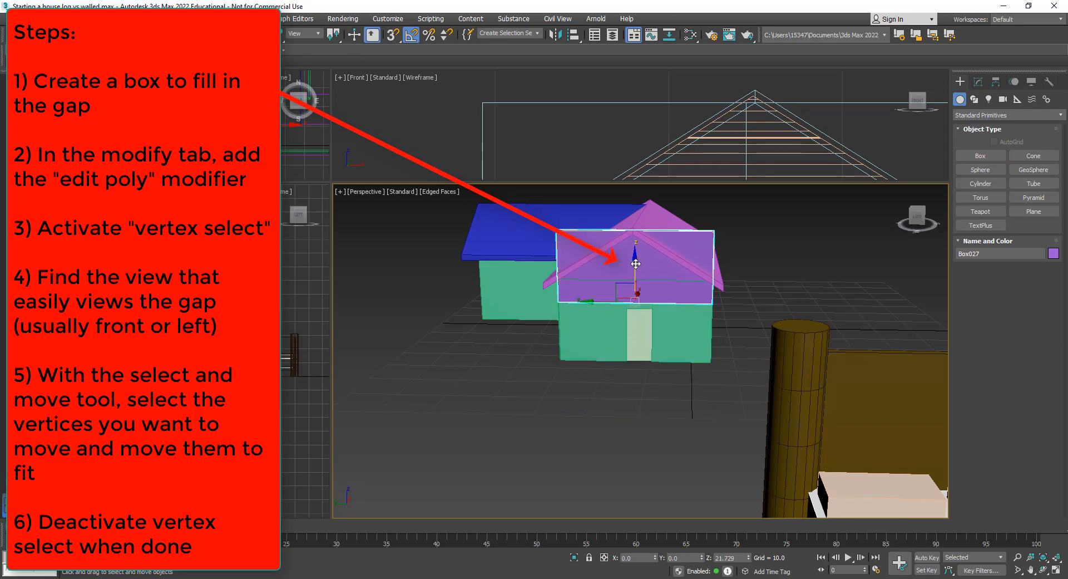
Step: Add an Edit Poly modifier to the new gable box and activate vertex selection
{"action": "middle_click_drag", "start_coordinate": [672, 317], "coordinate": [674, 351], "text": "alt"}
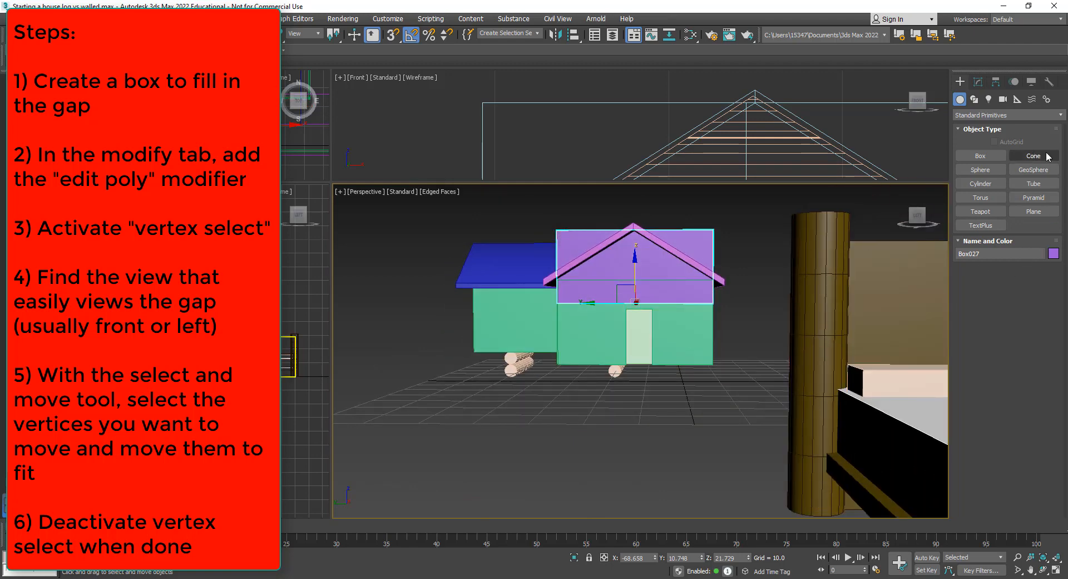
{"action": "left_click", "coordinate": [978, 81]}
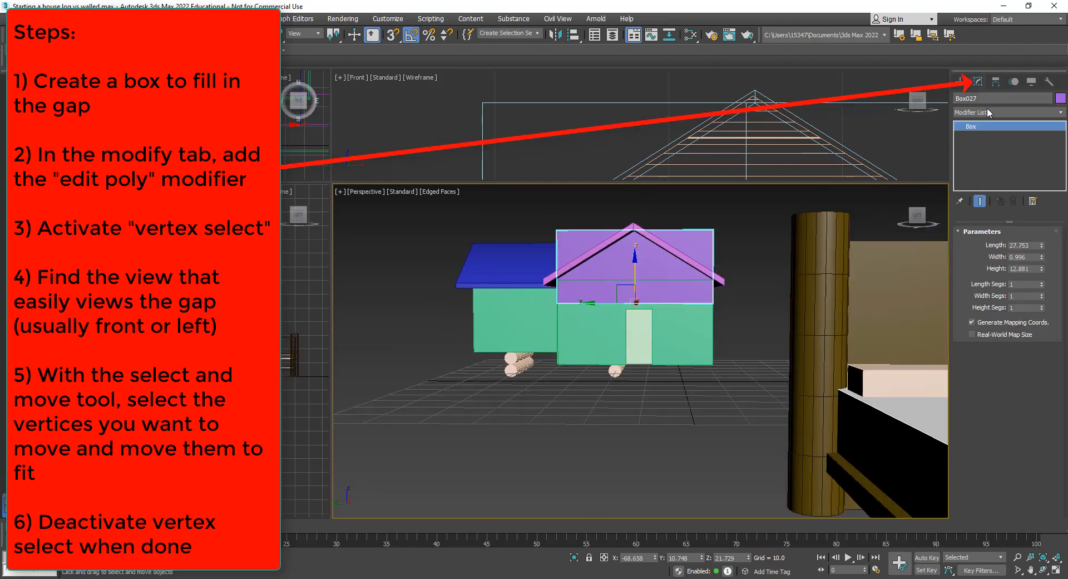
{"action": "left_click", "coordinate": [992, 112]}
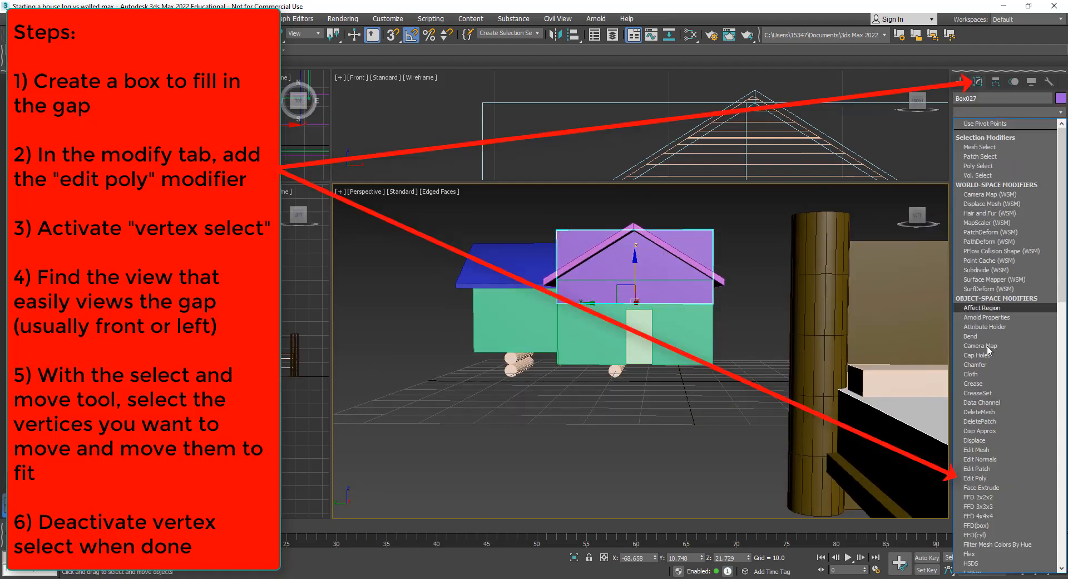
{"action": "left_click", "coordinate": [976, 479]}
{"action": "left_click", "coordinate": [979, 319]}
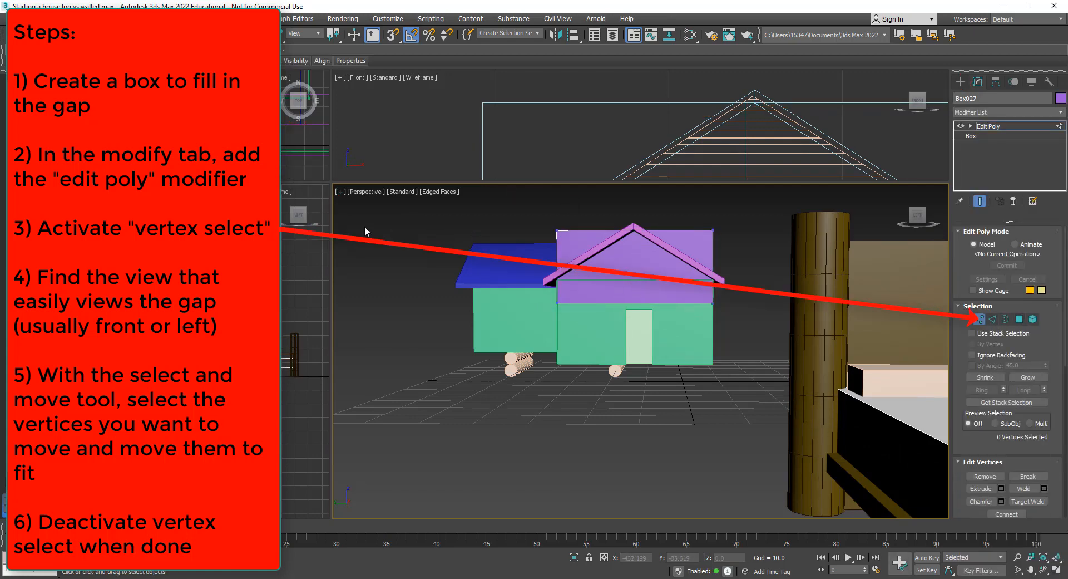
Step: In an enlarged Left view, move the box's upper corner vertices from both sides inward to meet just under the roof peak
{"action": "left_click_drag", "start_coordinate": [330, 181], "coordinate": [749, 211]}
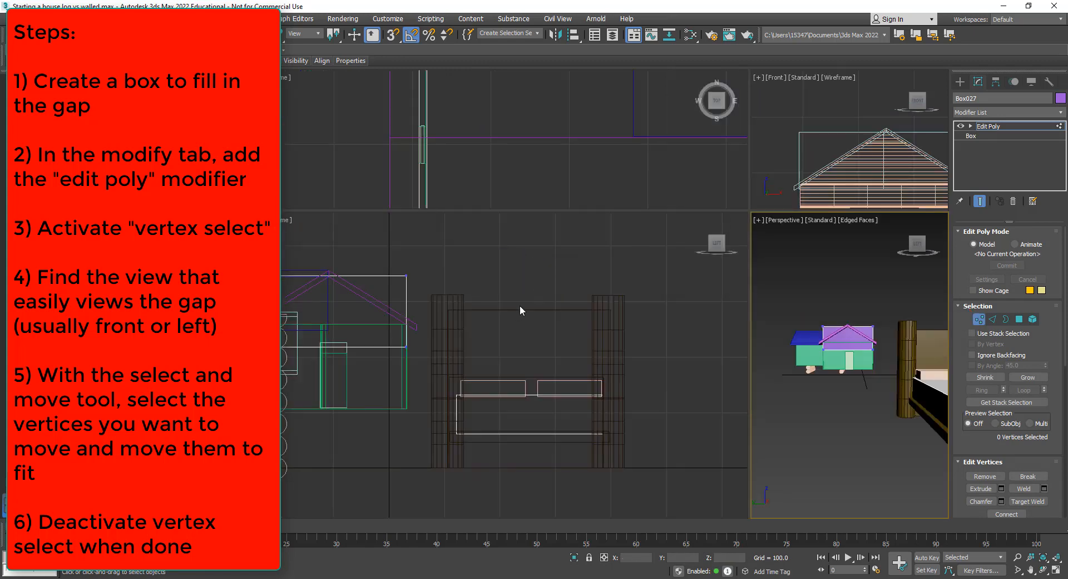
{"action": "middle_click_drag", "start_coordinate": [568, 360], "coordinate": [684, 339]}
{"action": "scroll", "coordinate": [457, 262], "scroll_direction": "up", "scroll_amount": 4}
{"action": "middle_click_drag", "start_coordinate": [469, 303], "coordinate": [525, 324]}
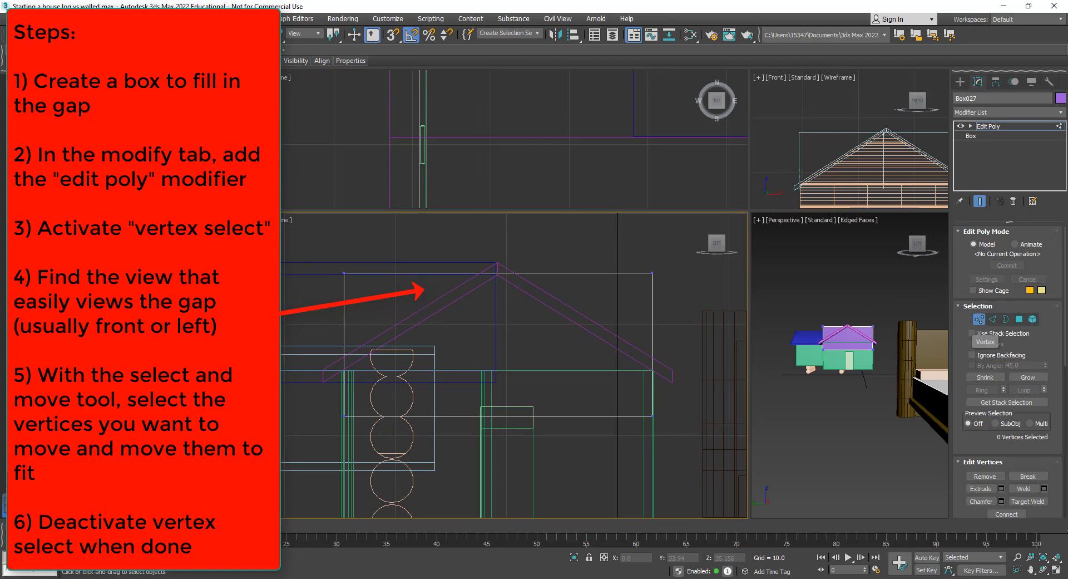
{"action": "mouse_move", "coordinate": [313, 244]}
{"action": "left_mouse_down"}
{"action": "mouse_move", "coordinate": [371, 291]}
{"action": "mouse_move", "coordinate": [425, 271]}
{"action": "mouse_move", "coordinate": [537, 264]}
{"action": "left_mouse_up"}
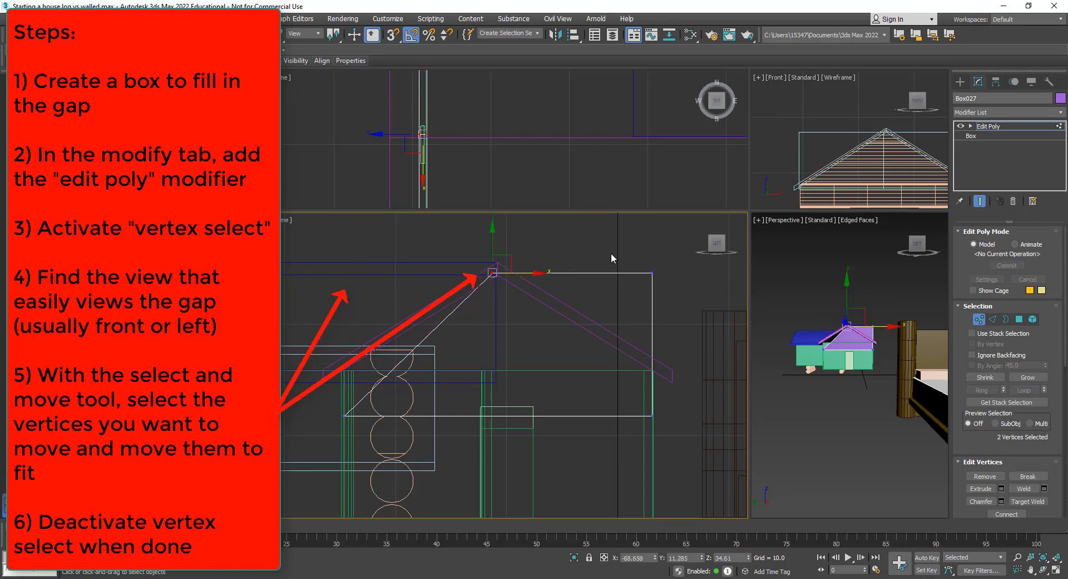
{"action": "left_click_drag", "start_coordinate": [630, 252], "coordinate": [546, 271]}
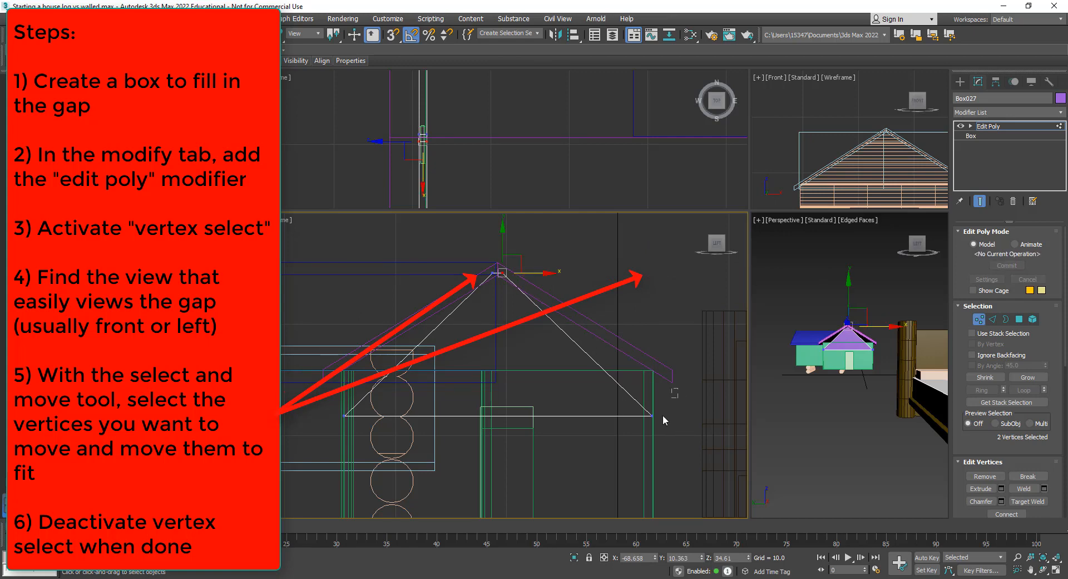
Step: Move the box's lower corner vertices up to the top of the door wall and outward to meet the roof slopes on both sides
{"action": "left_click_drag", "start_coordinate": [664, 424], "coordinate": [655, 334]}
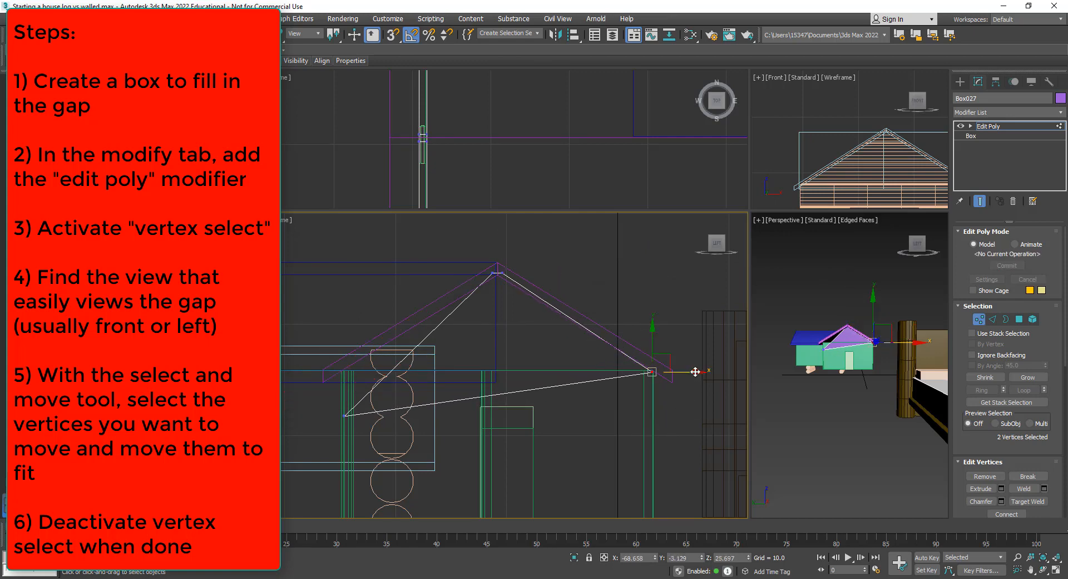
{"action": "left_click_drag", "start_coordinate": [696, 371], "coordinate": [704, 372]}
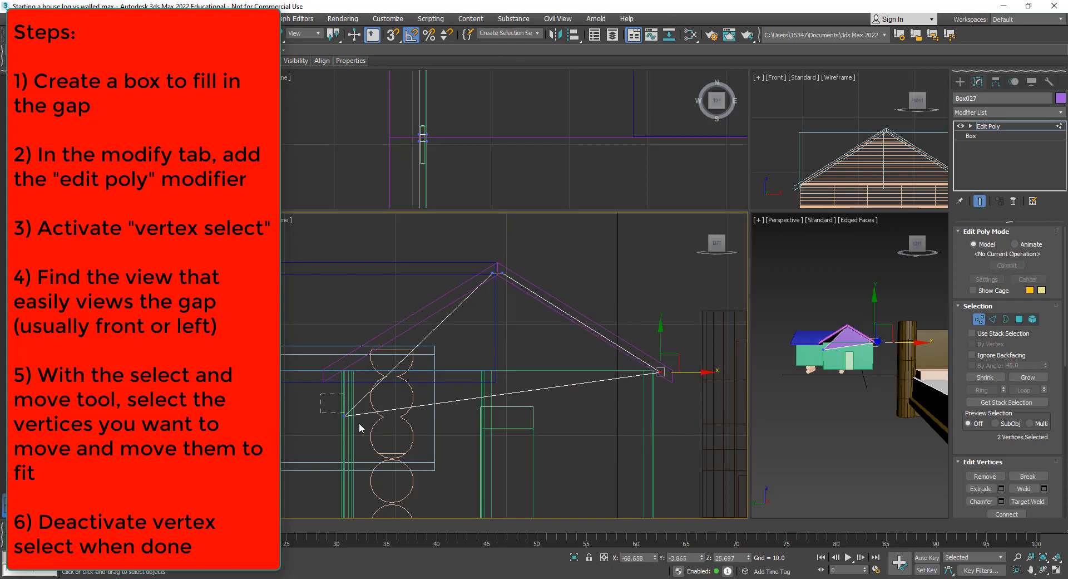
{"action": "left_click_drag", "start_coordinate": [359, 423], "coordinate": [373, 436]}
{"action": "left_click_drag", "start_coordinate": [343, 372], "coordinate": [339, 326]}
{"action": "left_click_drag", "start_coordinate": [388, 373], "coordinate": [364, 376]}
{"action": "left_click_drag", "start_coordinate": [329, 328], "coordinate": [330, 330]}
Step: Leave vertex selection and examine the triangular gable piece under the roof in an enlarged Perspective view
{"action": "left_click", "coordinate": [980, 321]}
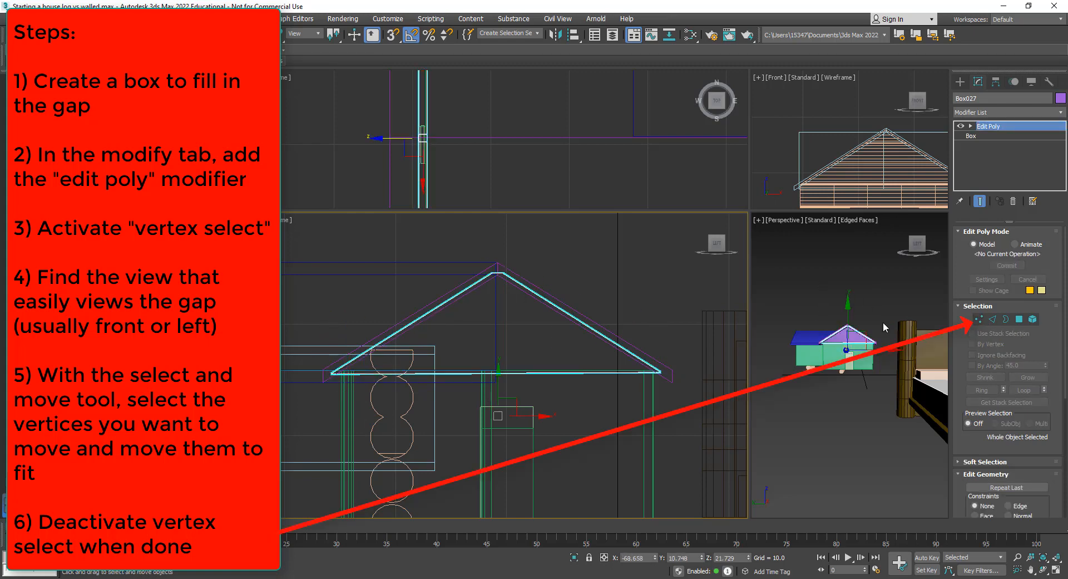
{"action": "left_click_drag", "start_coordinate": [749, 211], "coordinate": [308, 203]}
{"action": "middle_click_drag", "start_coordinate": [690, 353], "coordinate": [590, 443]}
{"action": "scroll", "coordinate": [571, 377], "scroll_direction": "up", "scroll_amount": 6}
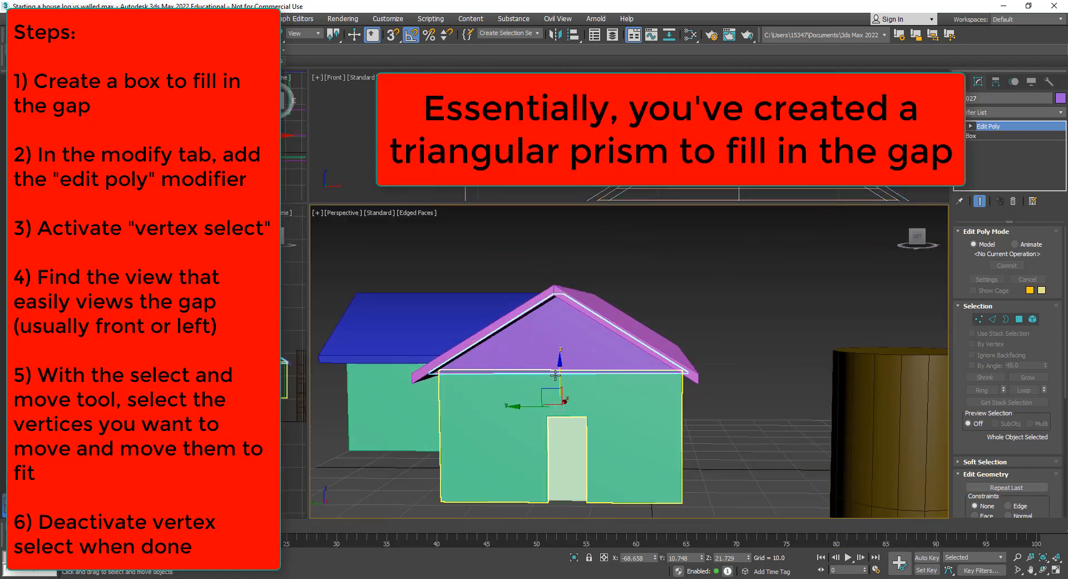